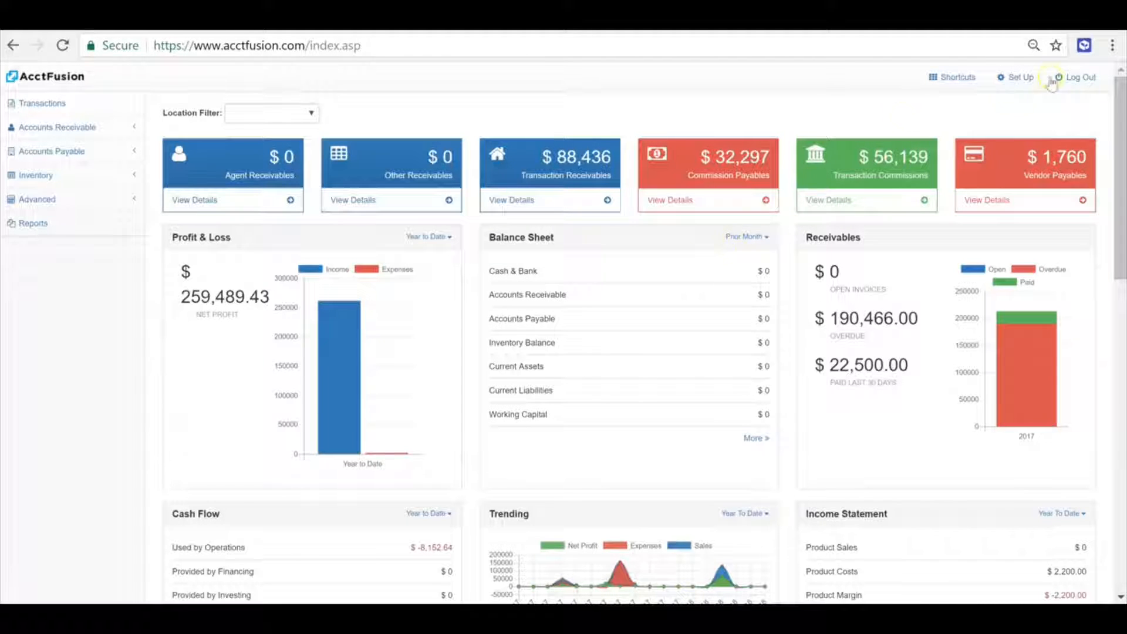
# Open the chart of accounts from the advanced setup options and browse the account list
pyautogui.click(1025, 77)
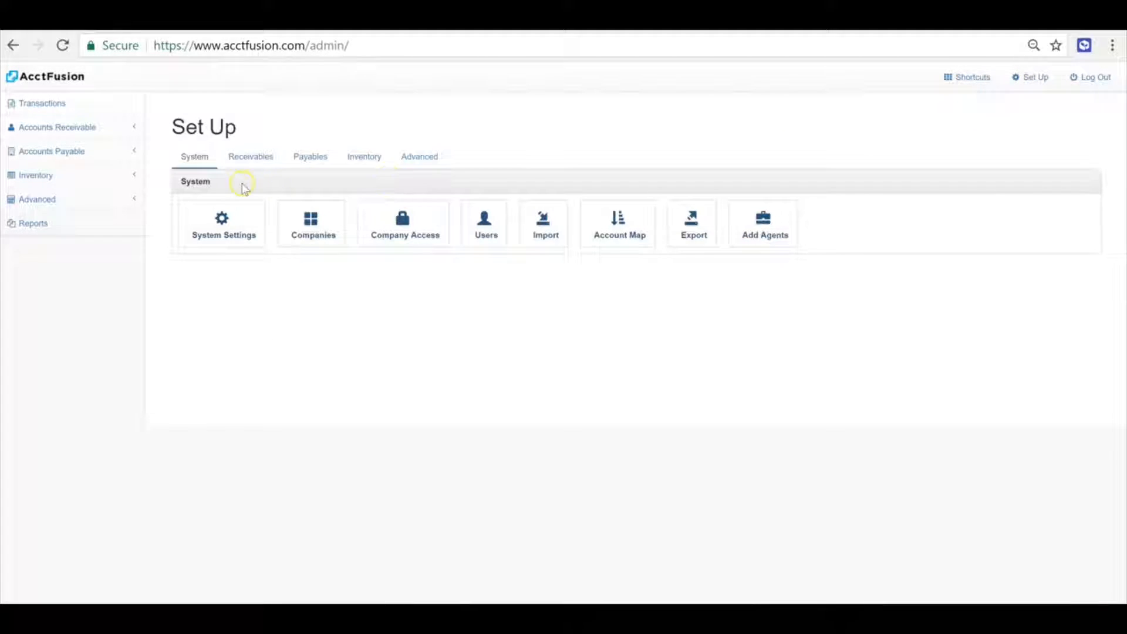
pyautogui.click(419, 156)
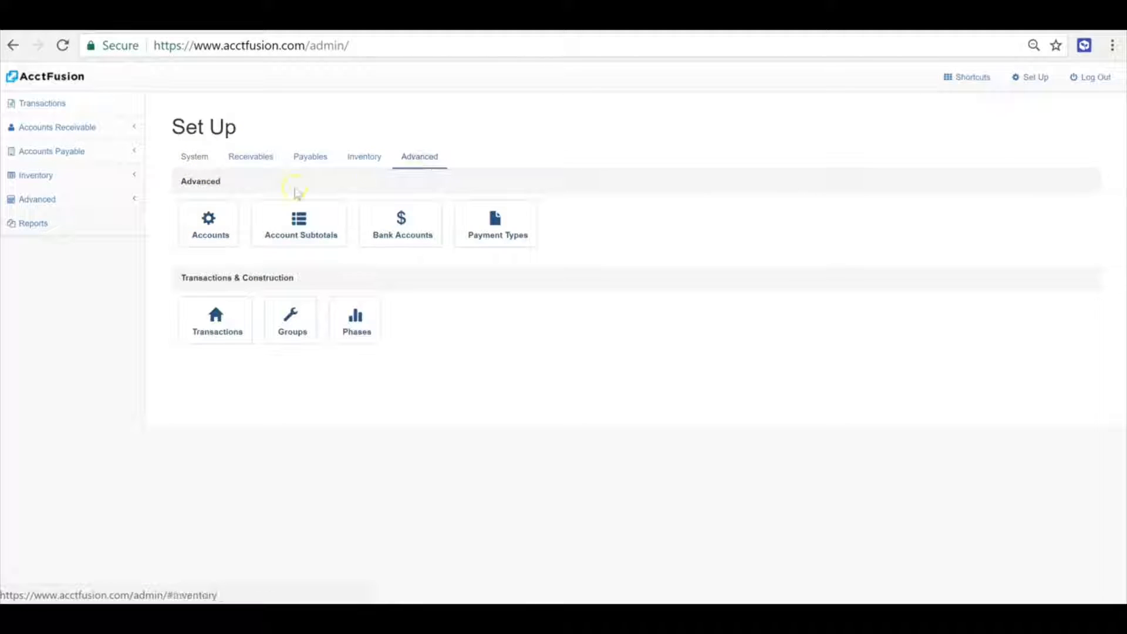
pyautogui.click(209, 240)
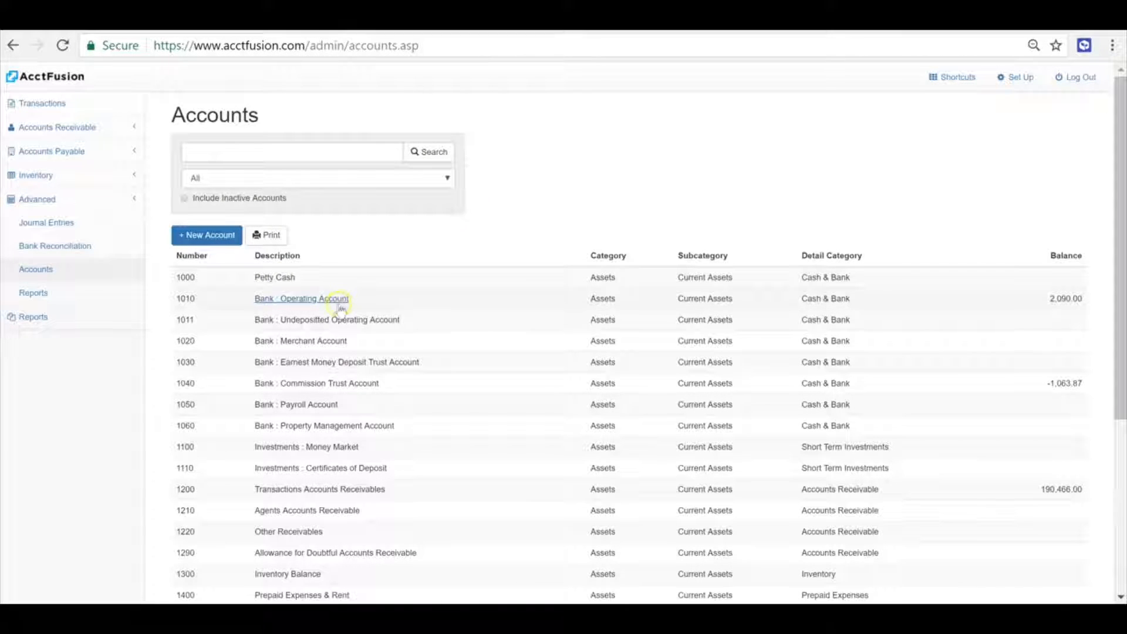
pyautogui.scroll(-5, 383, 312)
pyautogui.scroll(2, 385, 318)
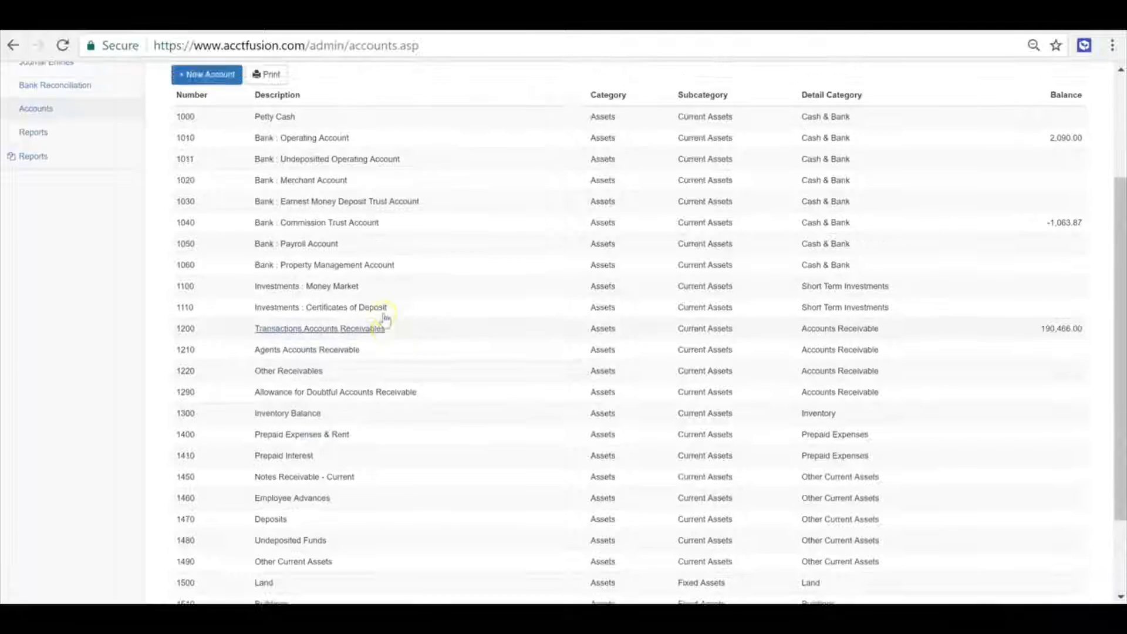
pyautogui.scroll(3, 386, 318)
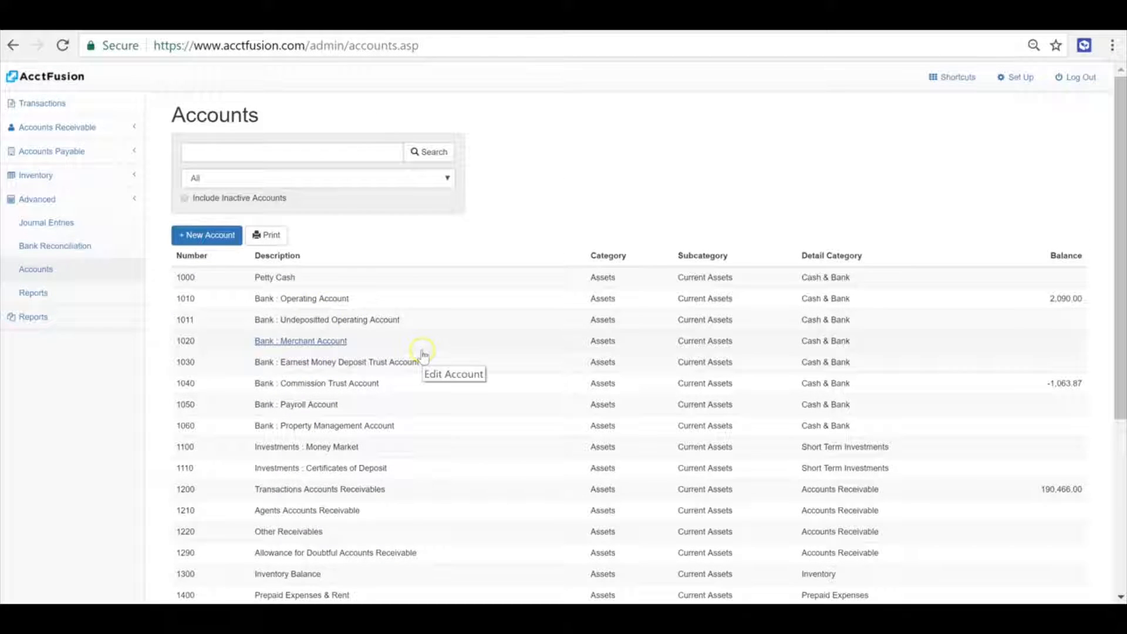
# Open the new account form, review its fields, and close it without saving
pyautogui.click(193, 238)
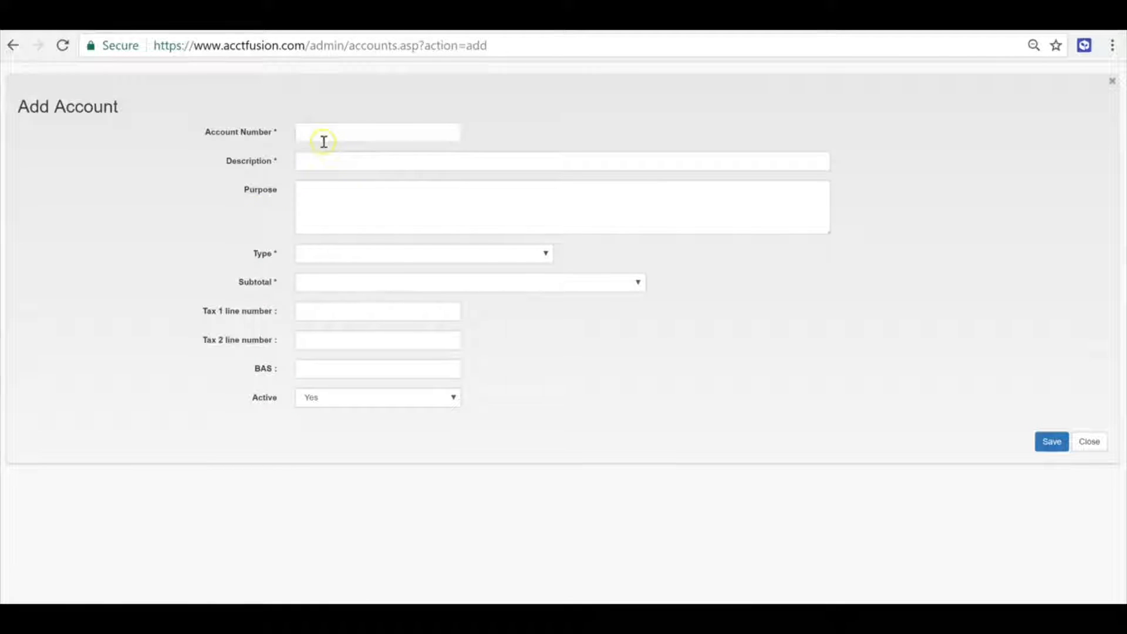
pyautogui.click(323, 141)
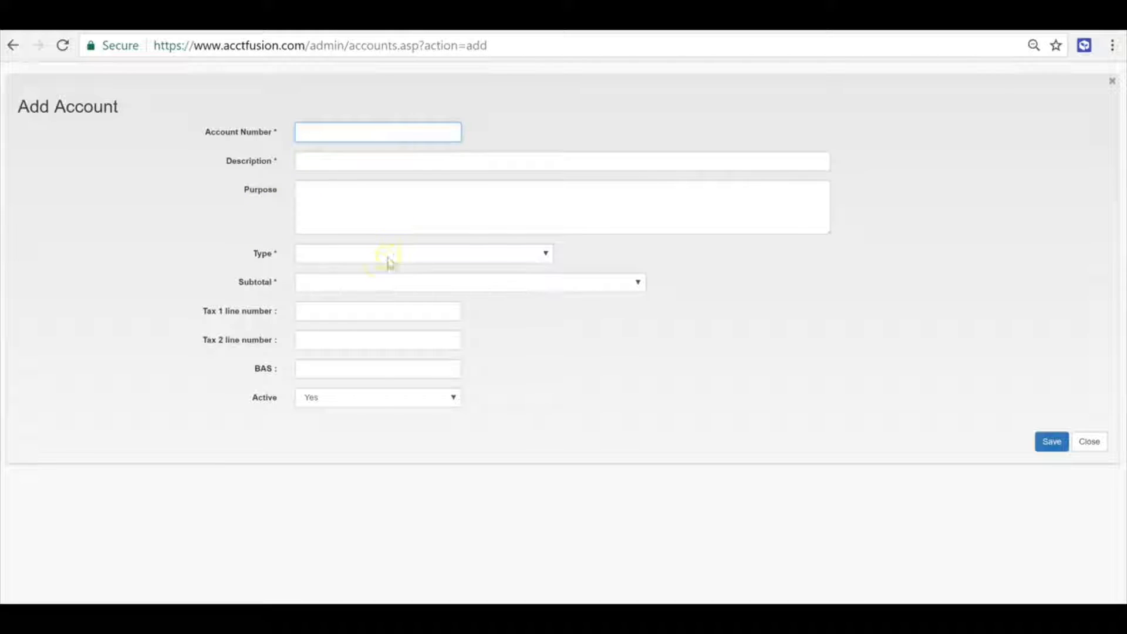
pyautogui.click(1090, 442)
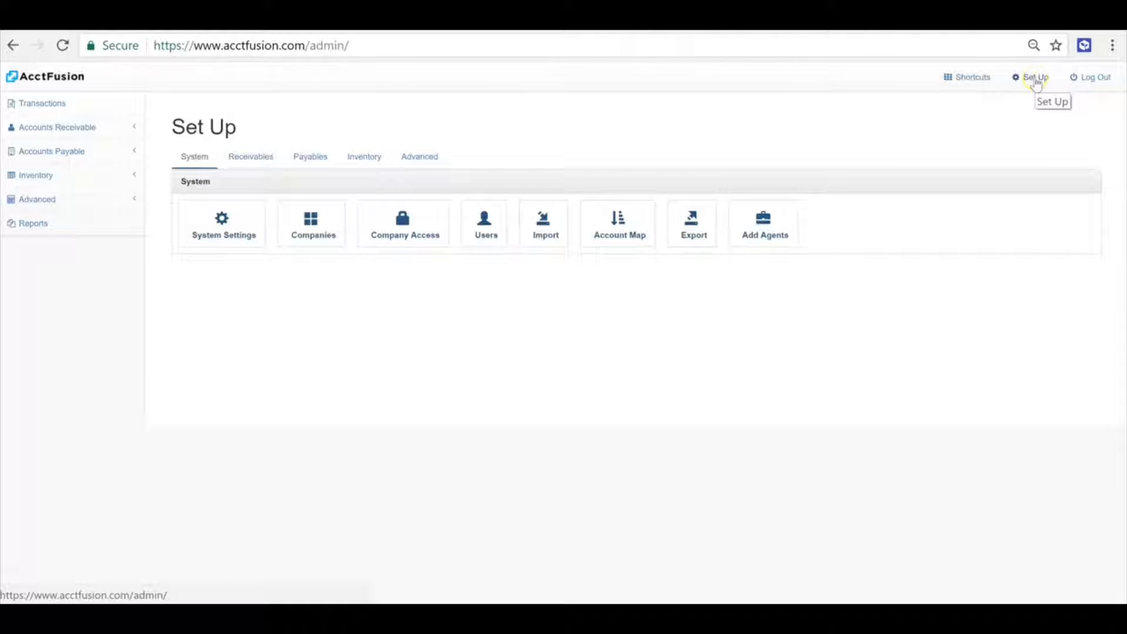
# Open the bank accounts list and review the Operating Account- Chase Bank details, closing without saving
pyautogui.click(419, 156)
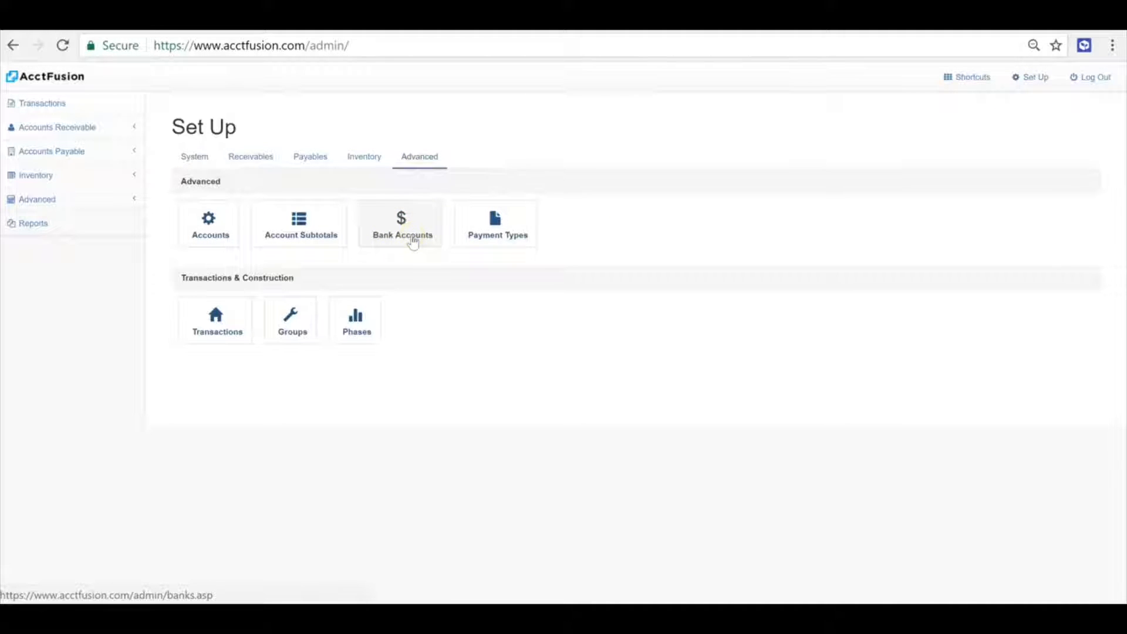
pyautogui.click(413, 241)
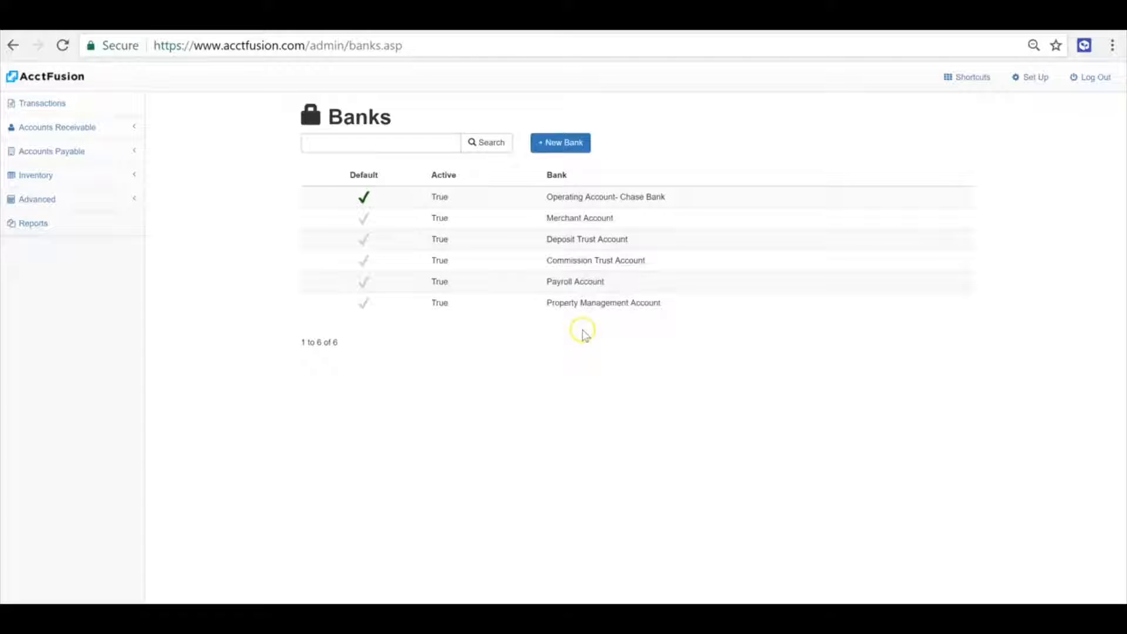
pyautogui.click(697, 201)
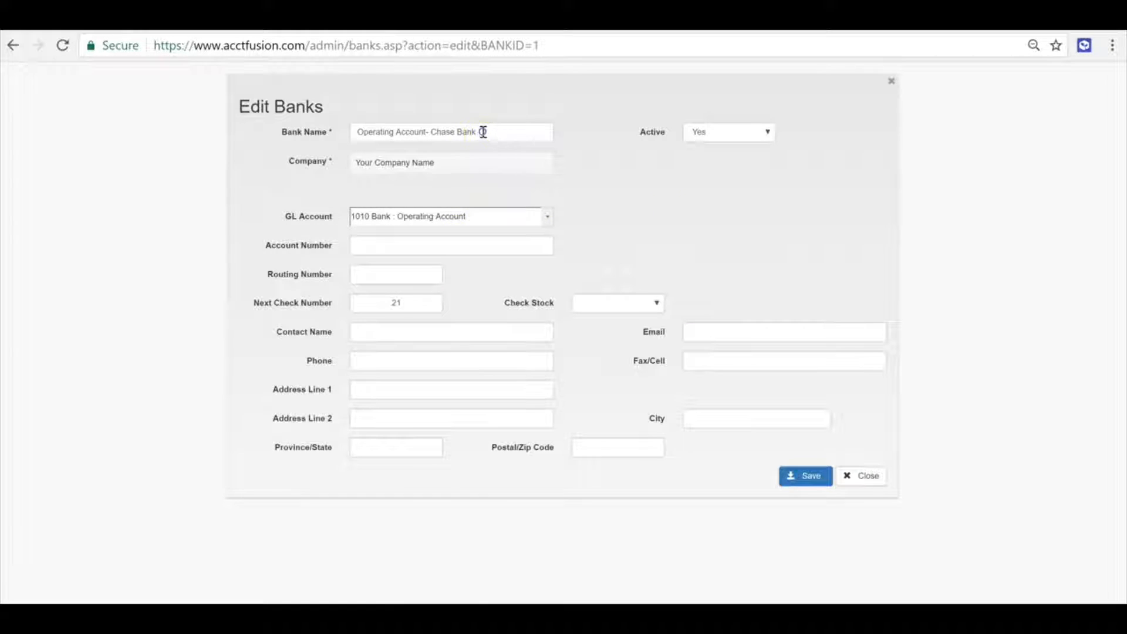
pyautogui.moveTo(483, 132); pyautogui.dragTo(429, 132)
pyautogui.click(463, 126)
pyautogui.click(889, 83)
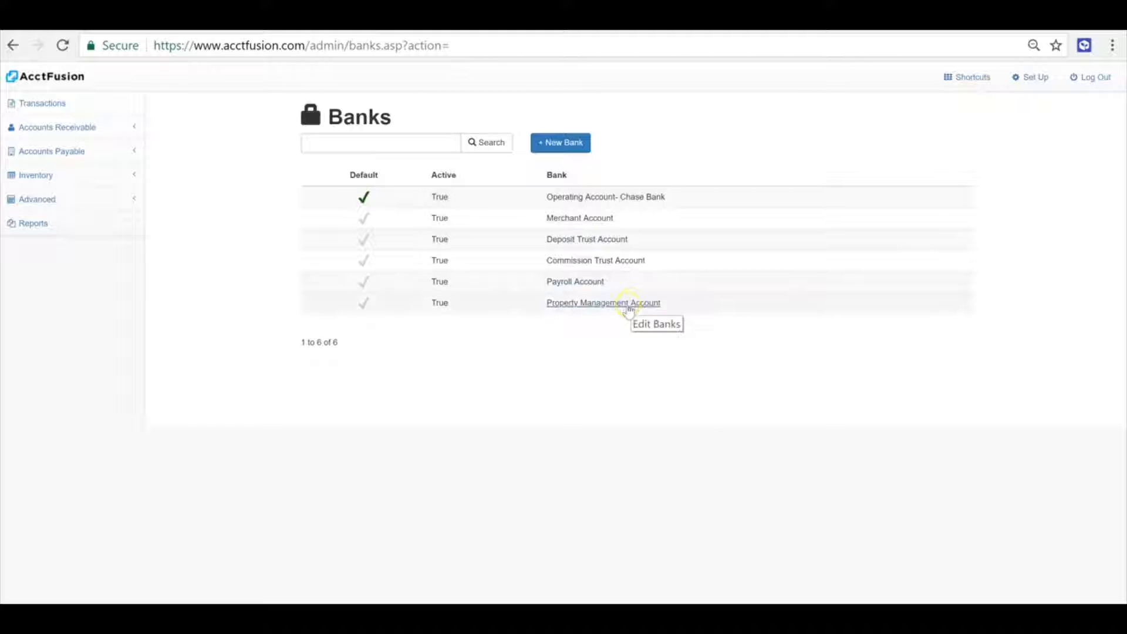
# Review the Property Management Account's active setting and the blank new bank form, closing both without saving
pyautogui.click(699, 306)
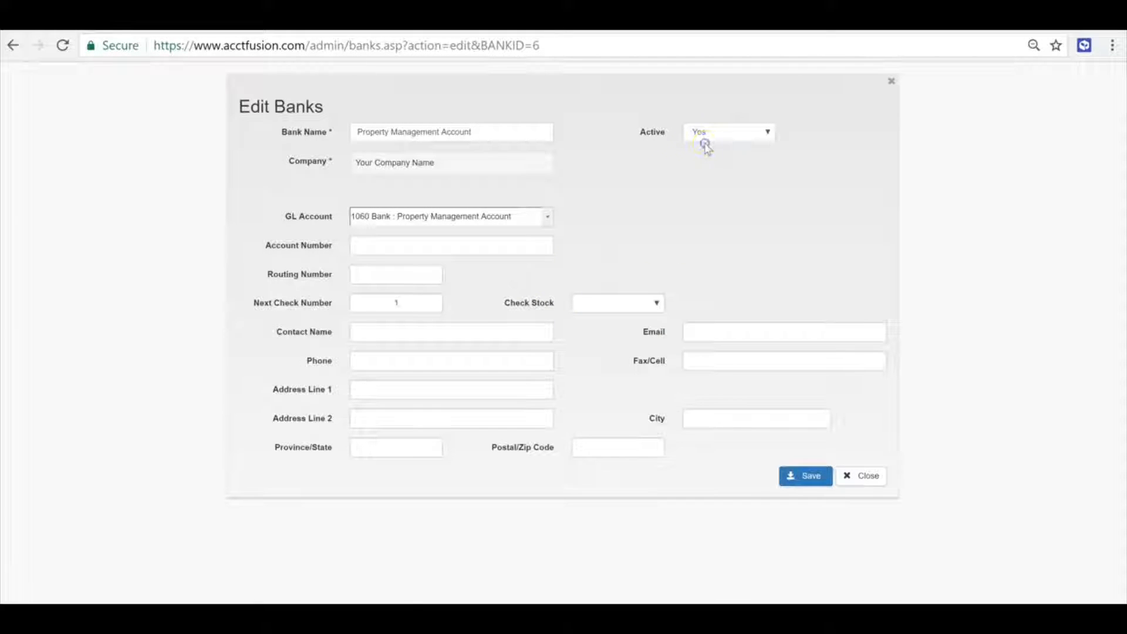
pyautogui.click(705, 142)
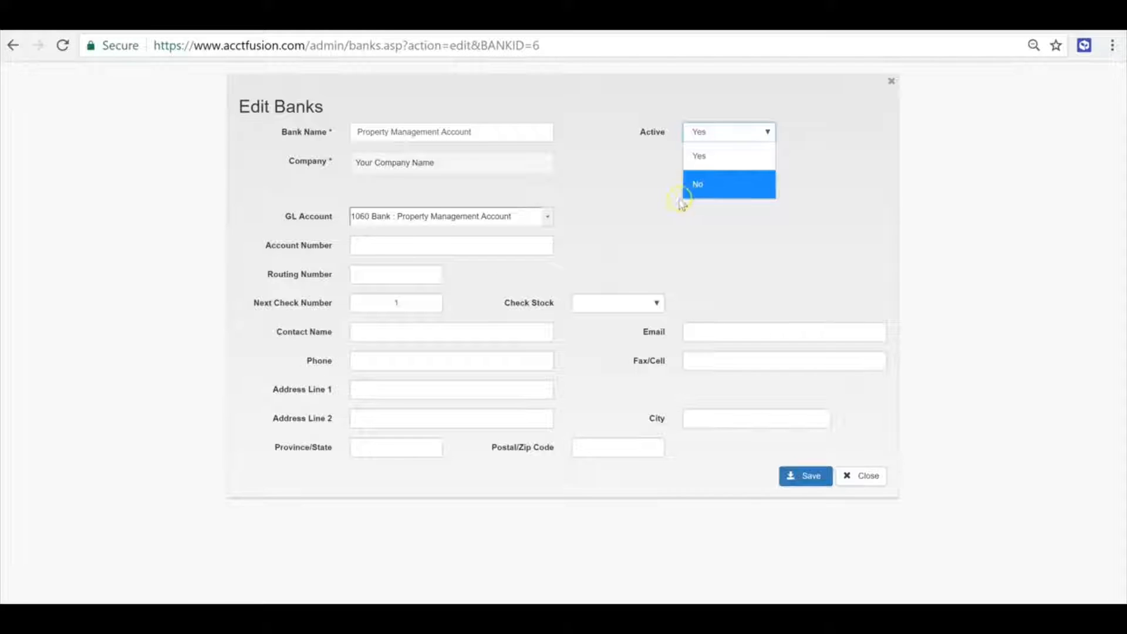
pyautogui.click(656, 145)
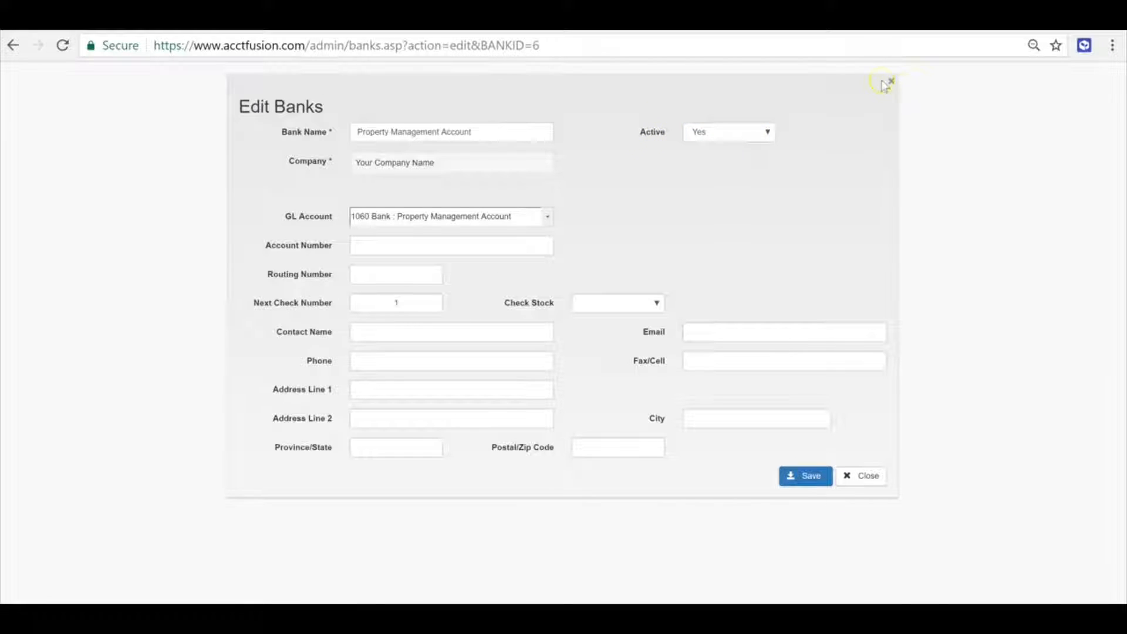
pyautogui.click(890, 82)
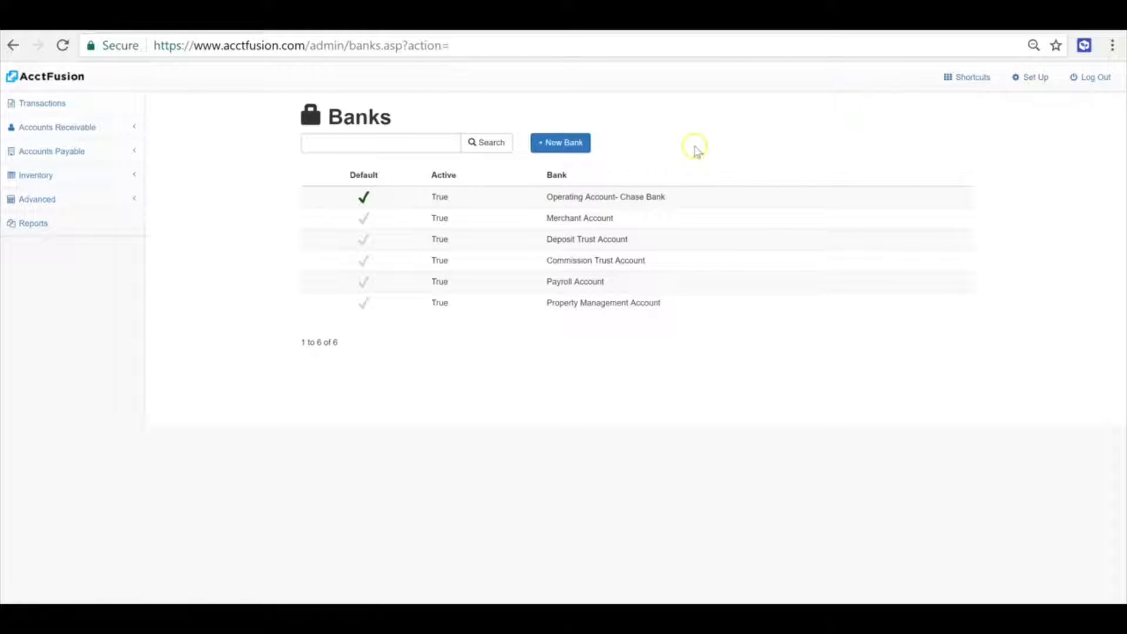
pyautogui.click(564, 143)
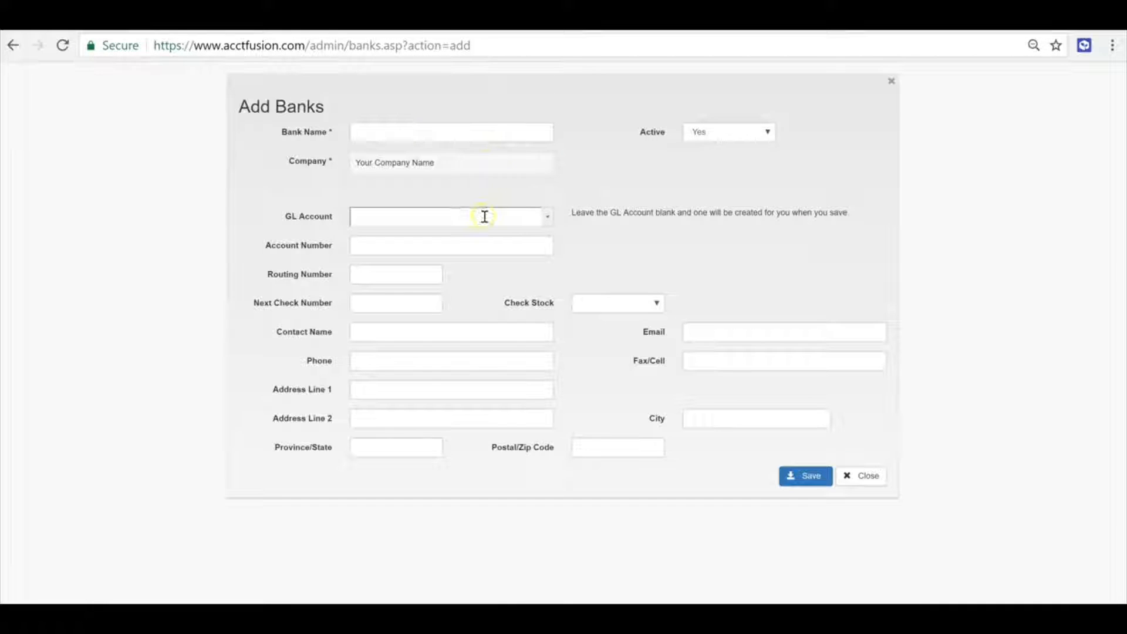
pyautogui.click(853, 477)
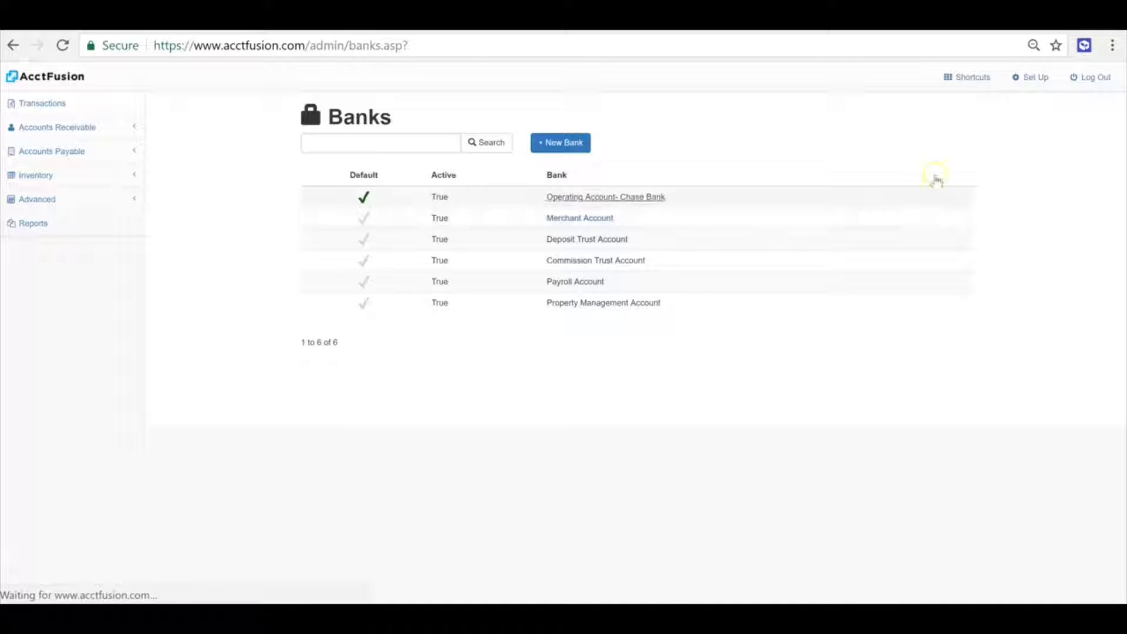
# Open the payment types list from advanced setup and view the new payment type form before closing it
pyautogui.click(1033, 82)
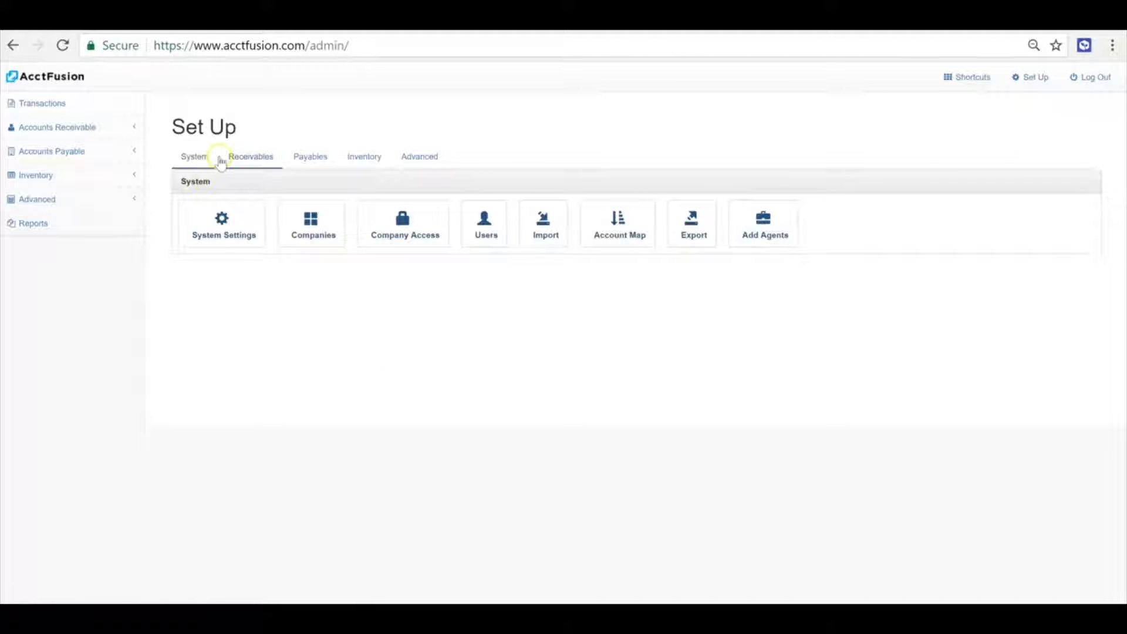
pyautogui.click(429, 162)
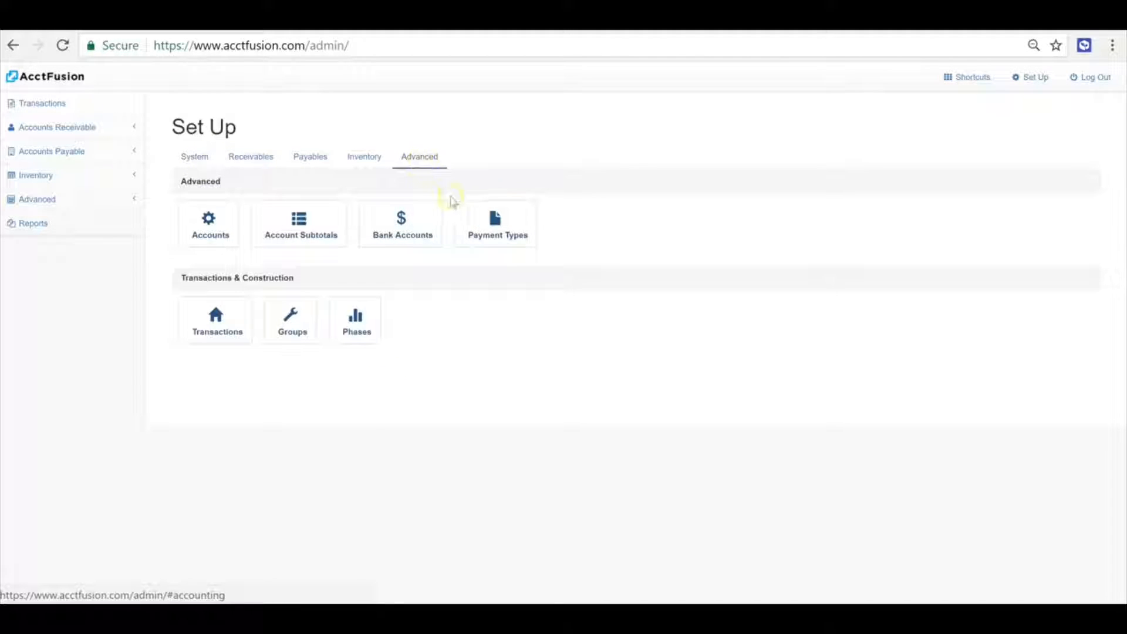
pyautogui.click(499, 231)
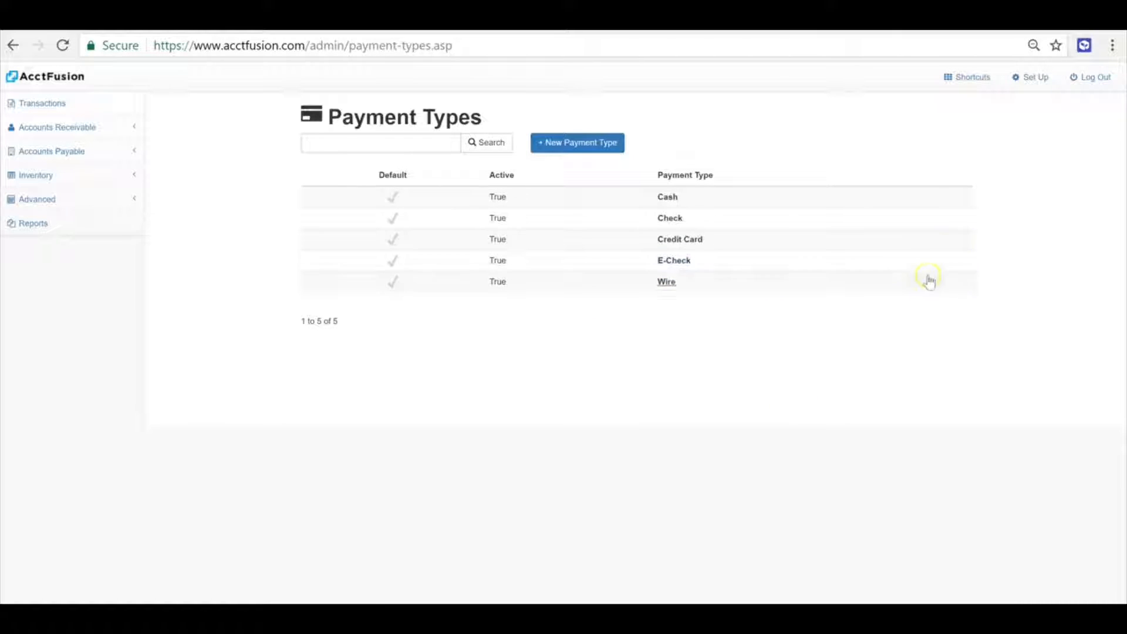
pyautogui.click(578, 147)
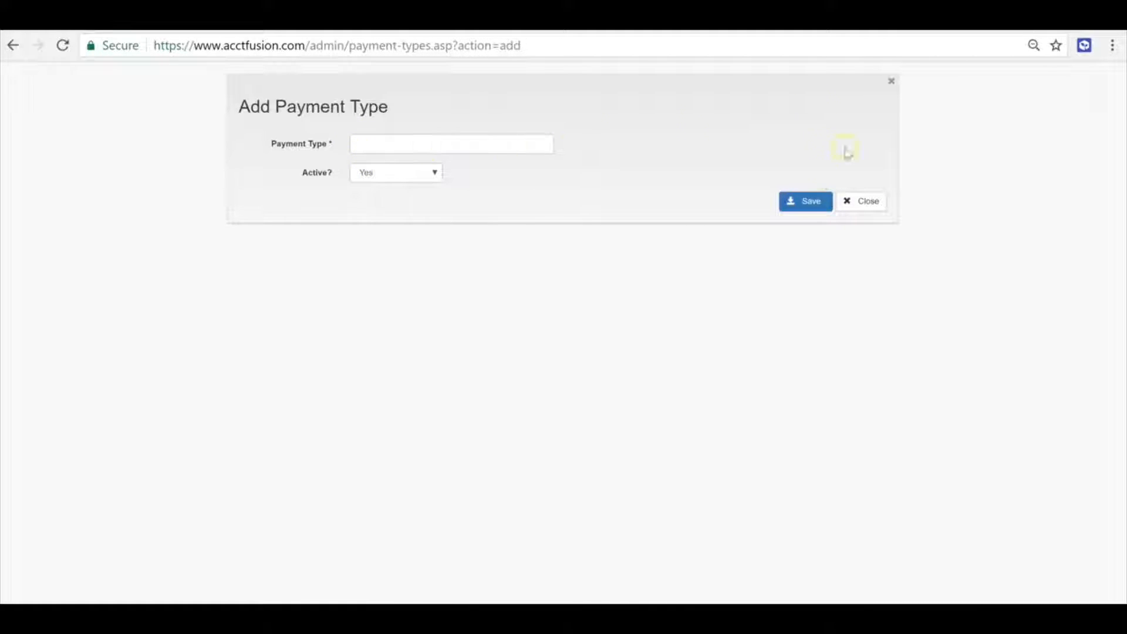
pyautogui.click(894, 83)
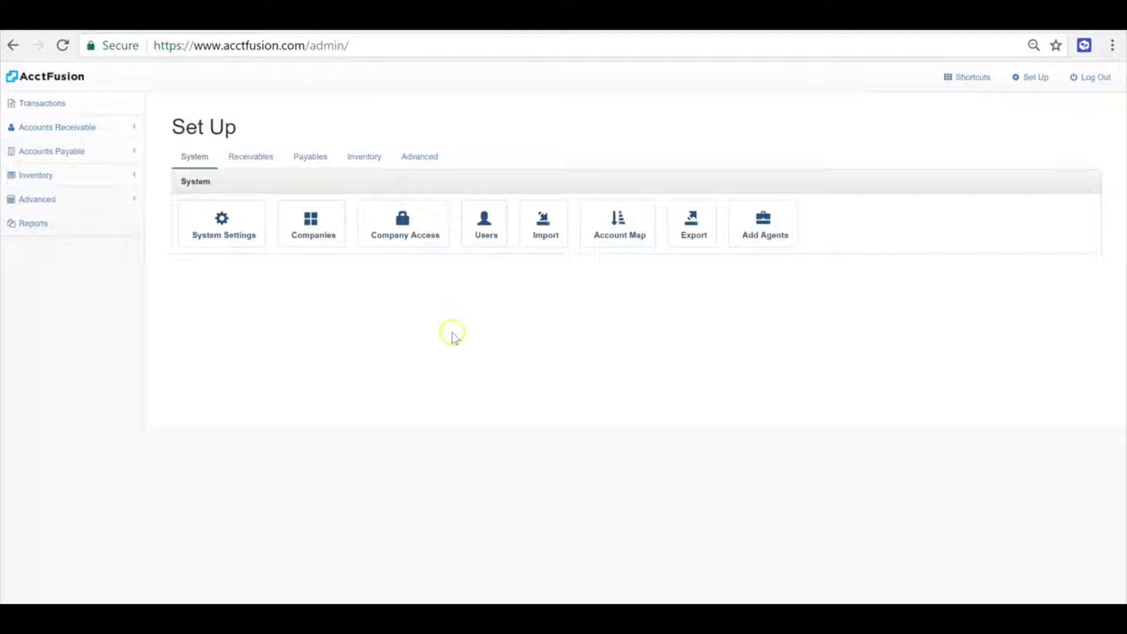
# Open the Customers / Agents list from the receivables setup options
pyautogui.click(246, 166)
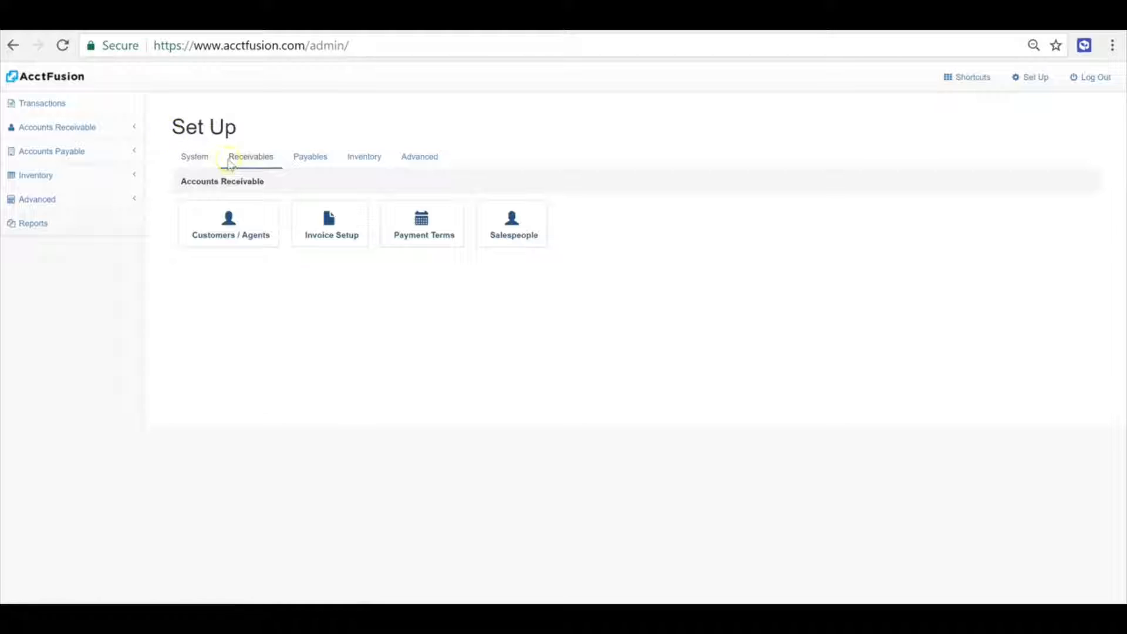
pyautogui.click(251, 234)
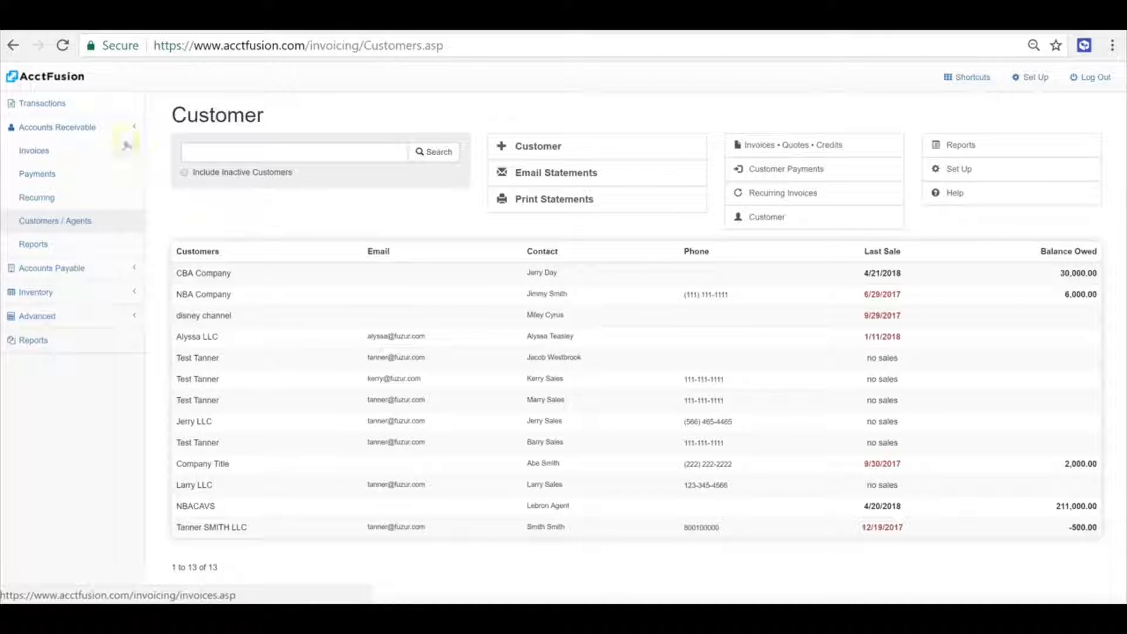
pyautogui.click(86, 131)
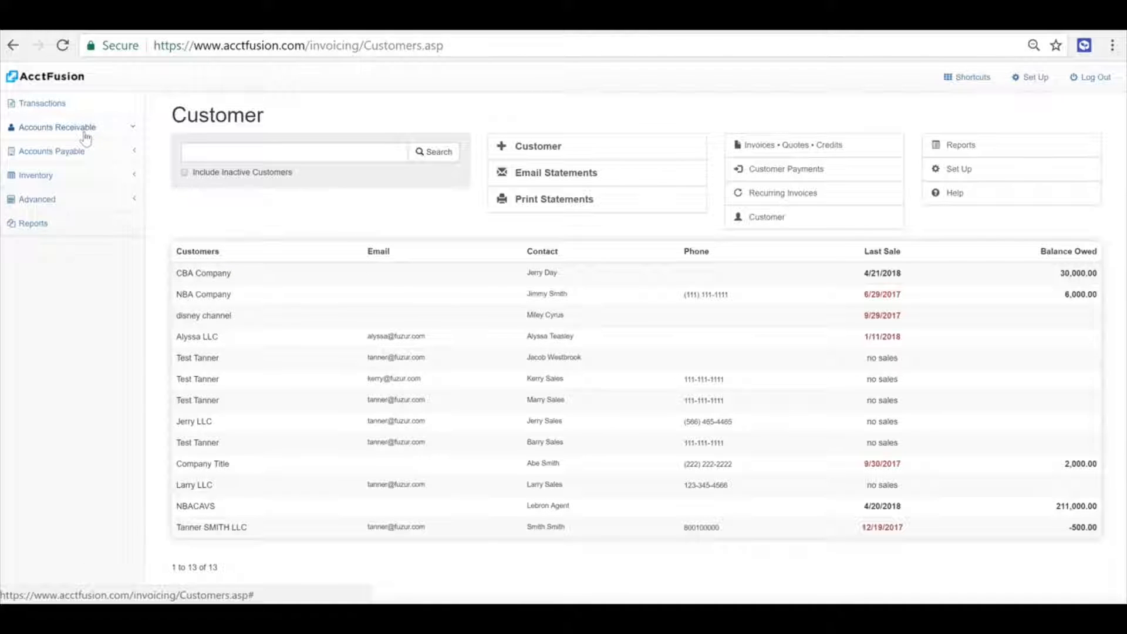
pyautogui.click(85, 137)
pyautogui.click(66, 233)
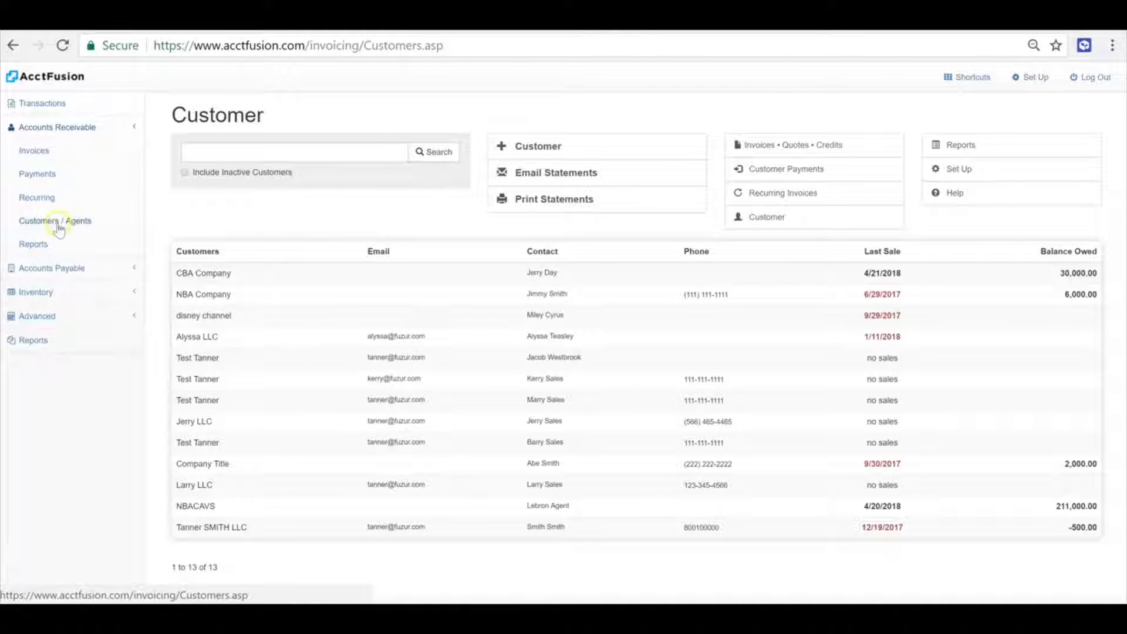
# Open the new customer form, review all its fields, and close it without saving
pyautogui.click(553, 148)
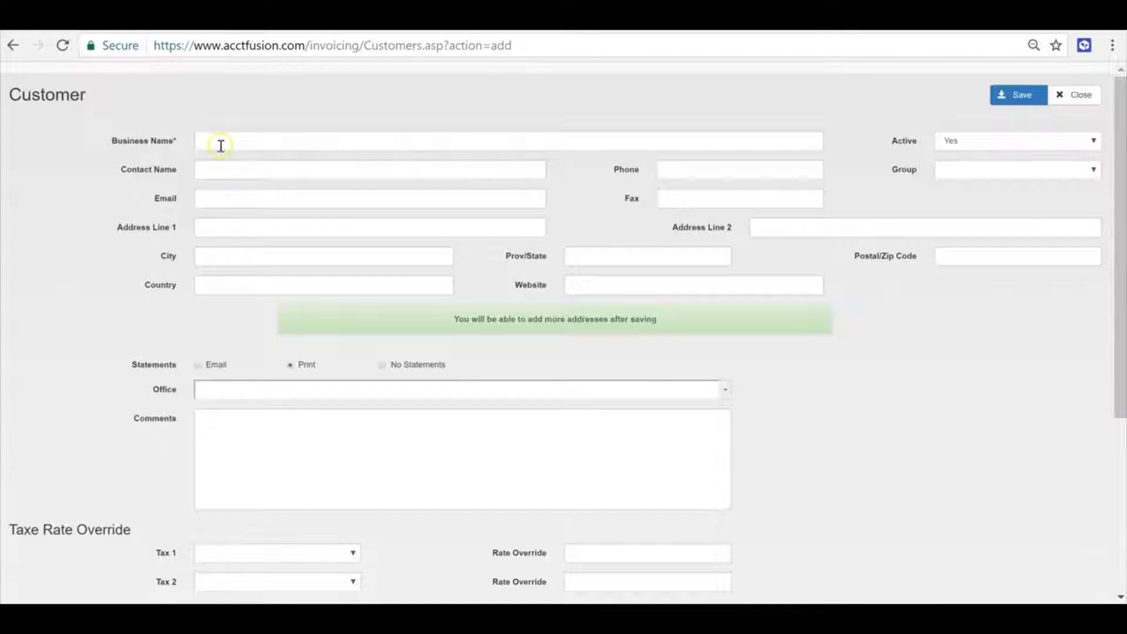
pyautogui.scroll(-5, 317, 332)
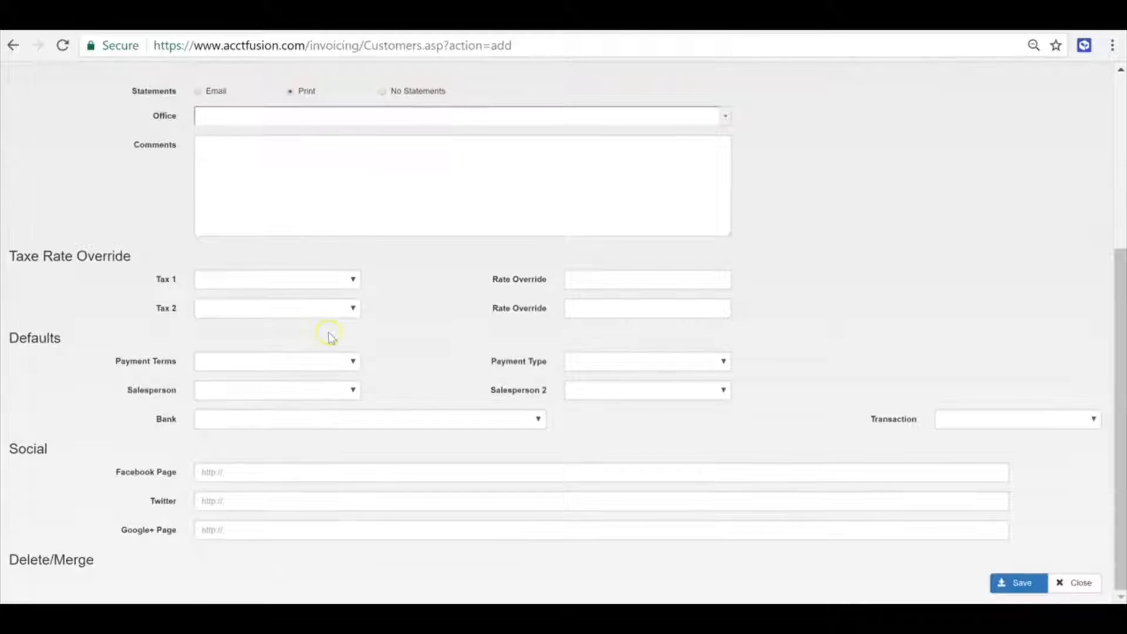
pyautogui.scroll(5, 329, 334)
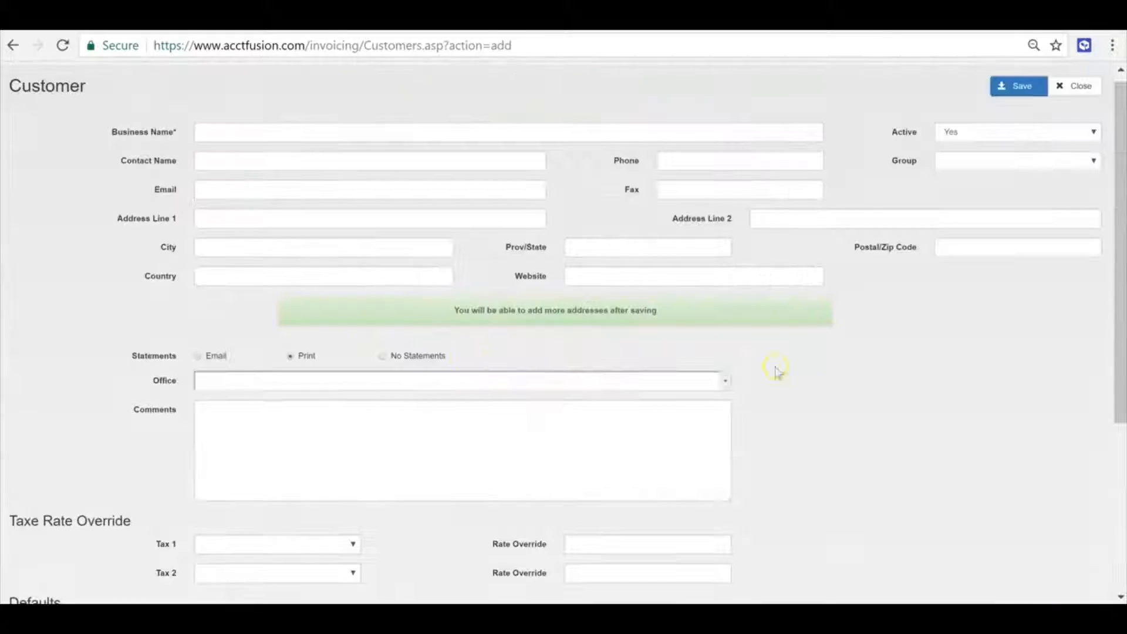
pyautogui.click(1067, 91)
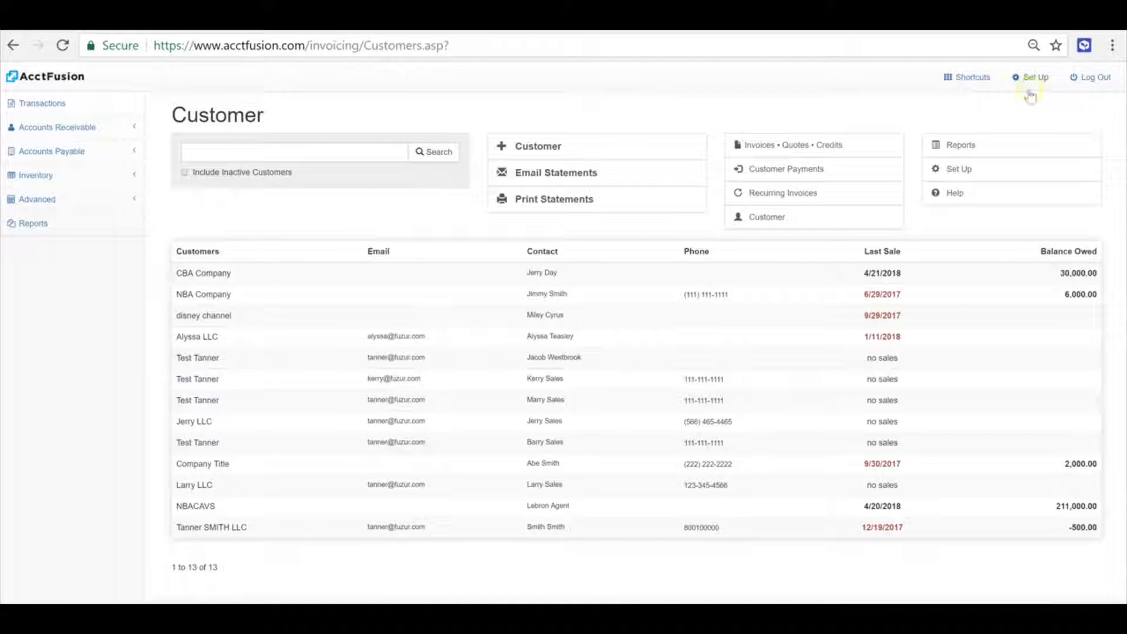
# Open Invoice Setup from the receivables setup options and view the invoice settings for editing
pyautogui.click(1031, 94)
pyautogui.click(253, 158)
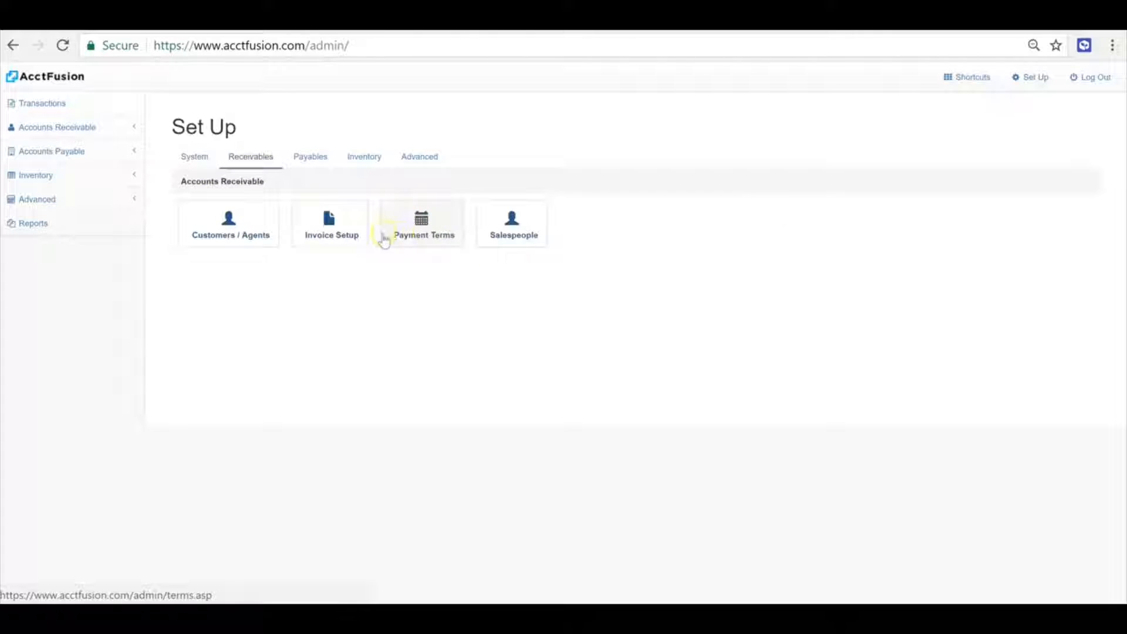
pyautogui.click(324, 242)
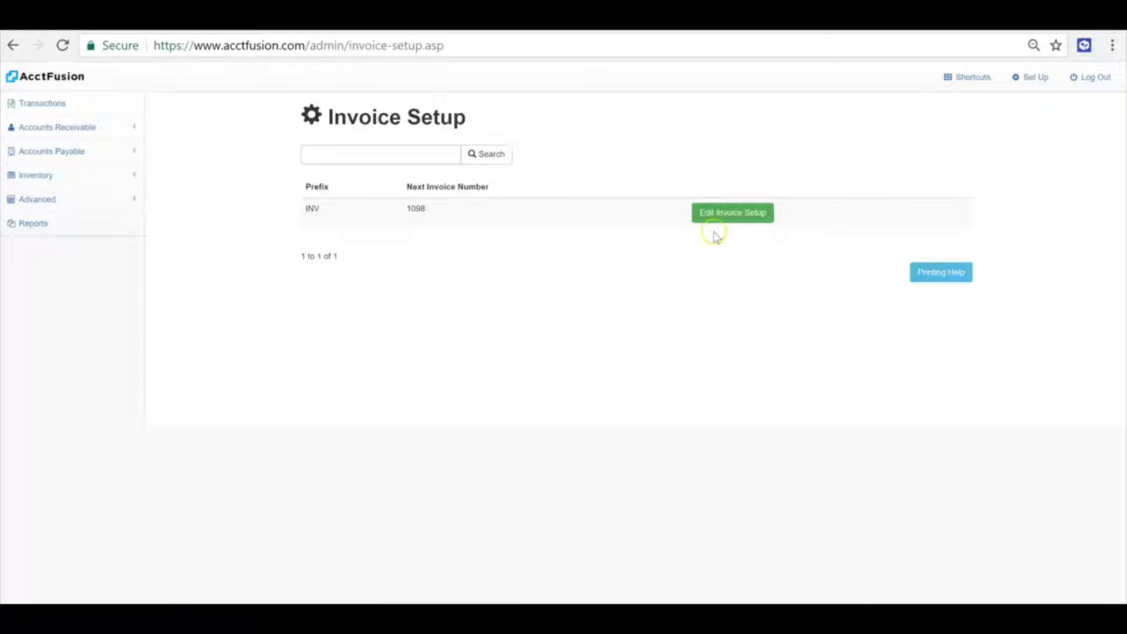
pyautogui.click(730, 218)
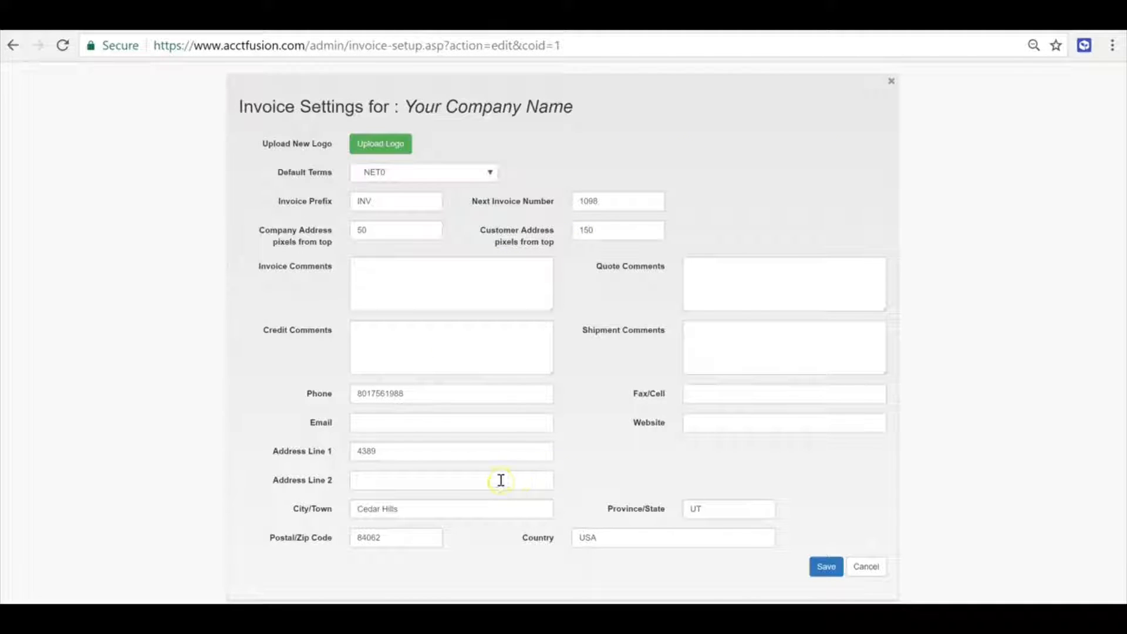
# Close the invoice settings and open the Vendors / Agents list from the payables setup options
pyautogui.click(872, 574)
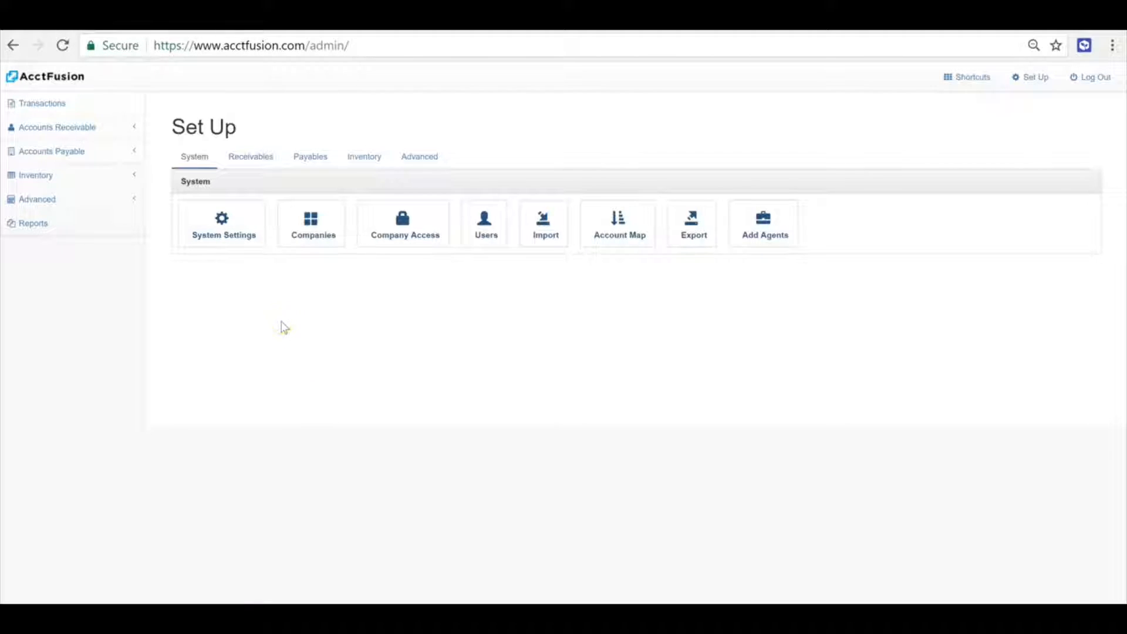
pyautogui.click(310, 157)
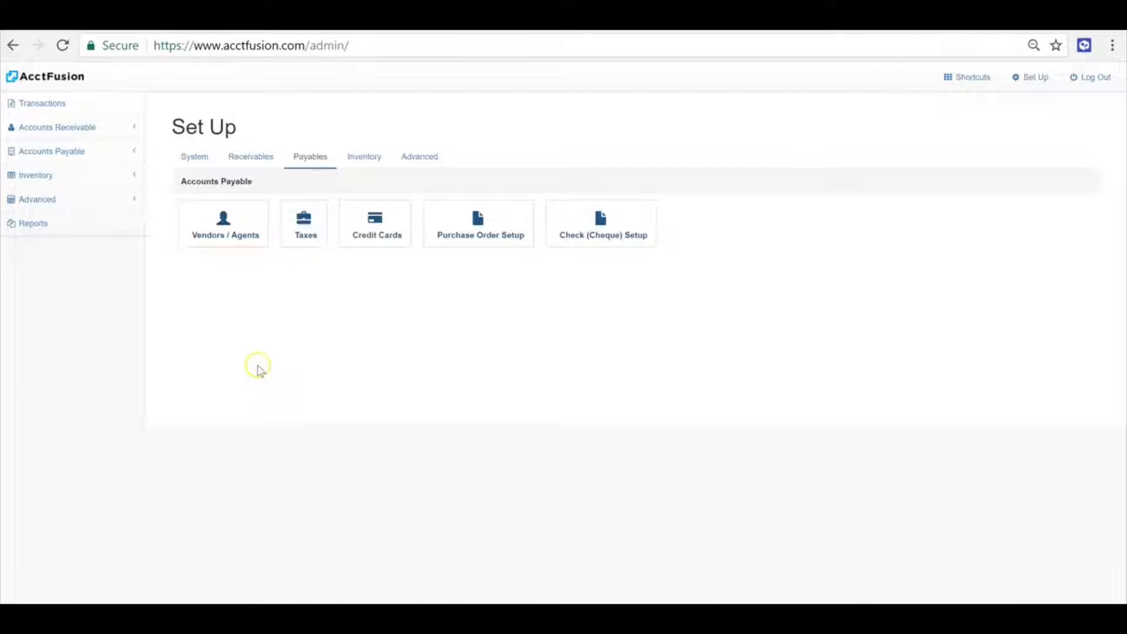
pyautogui.click(223, 240)
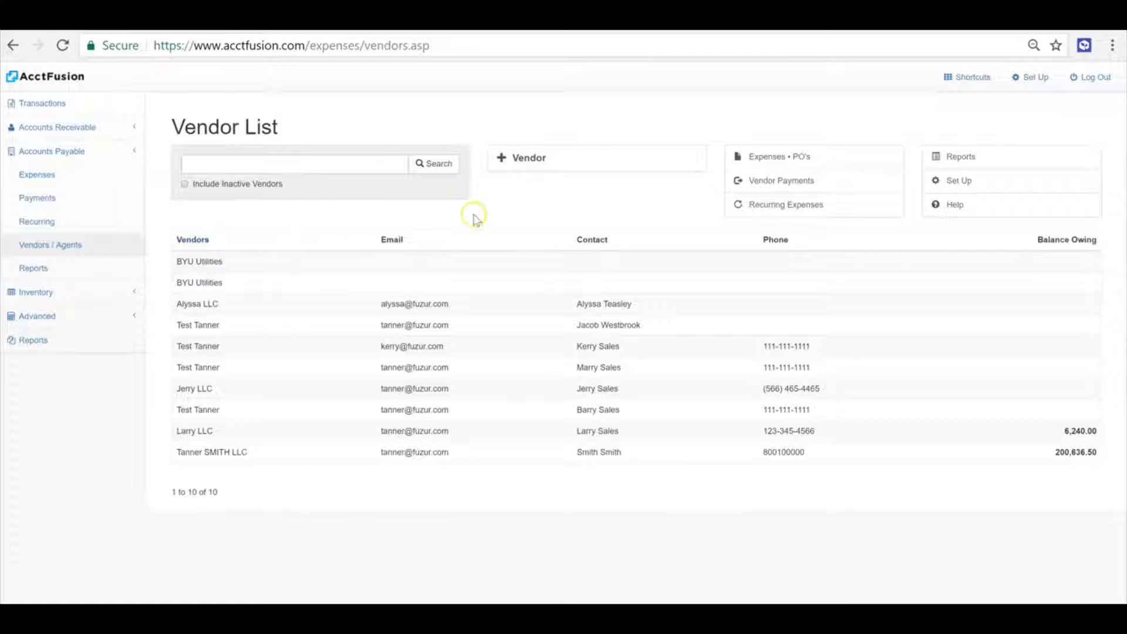
# Open the new vendor form, view its fields, and close it without saving
pyautogui.click(517, 160)
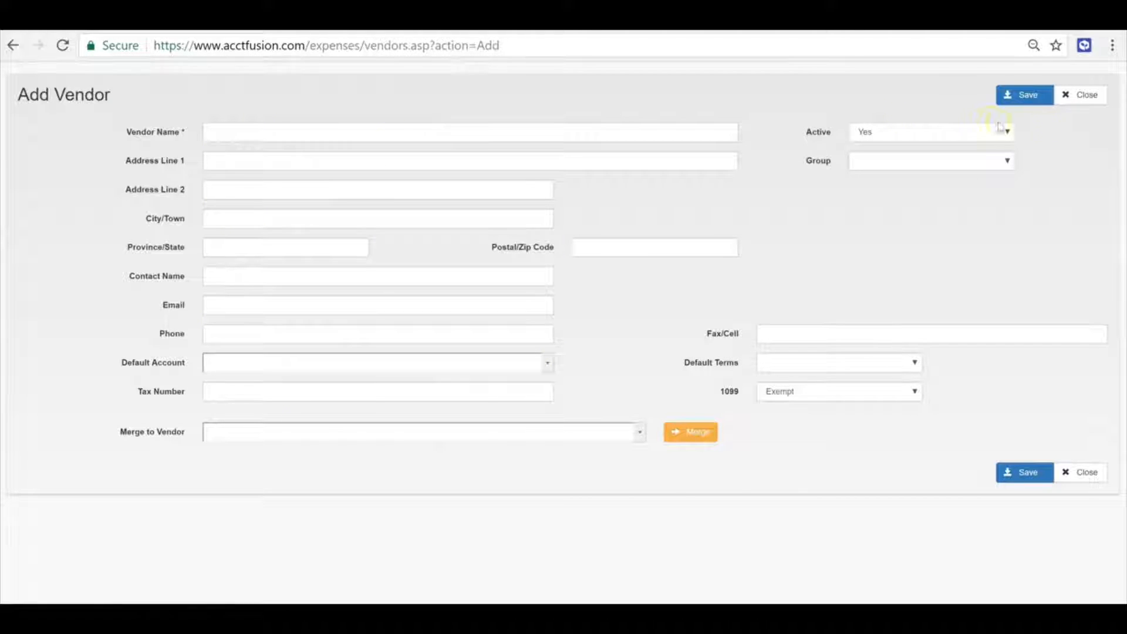
pyautogui.click(1083, 95)
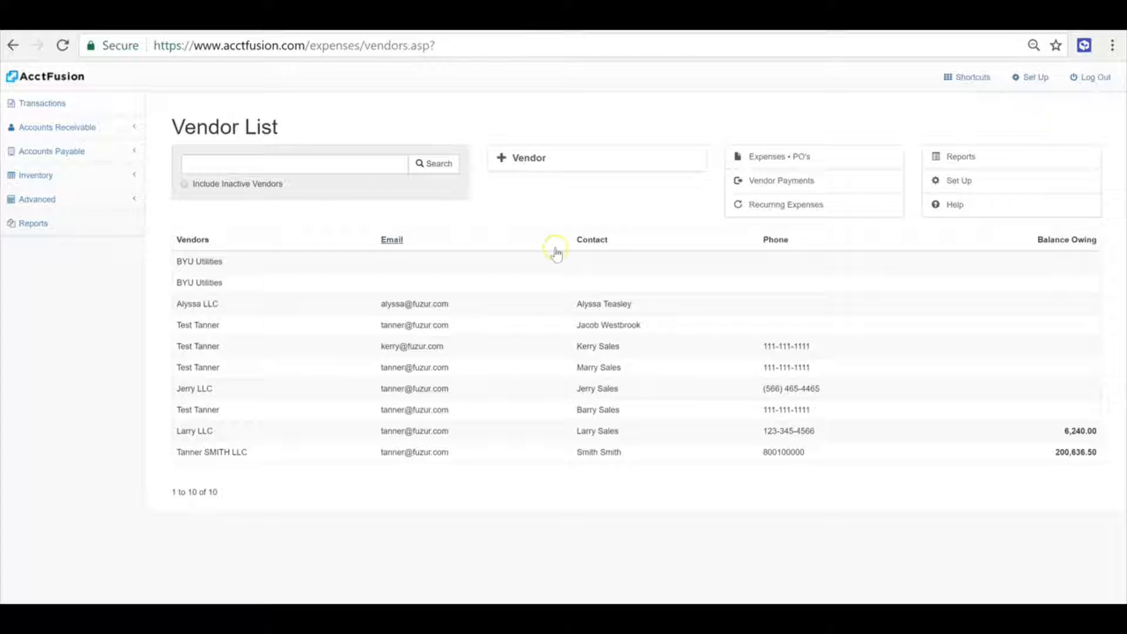
pyautogui.click(88, 152)
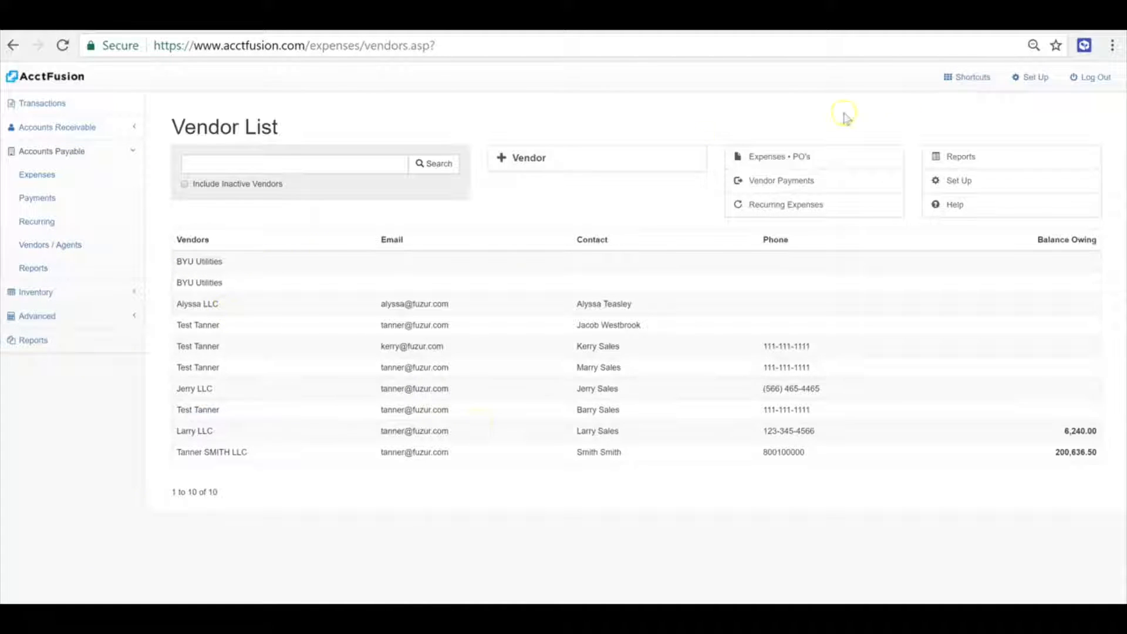
# Open Check (Cheque) Setup from the payables setup options
pyautogui.click(1032, 78)
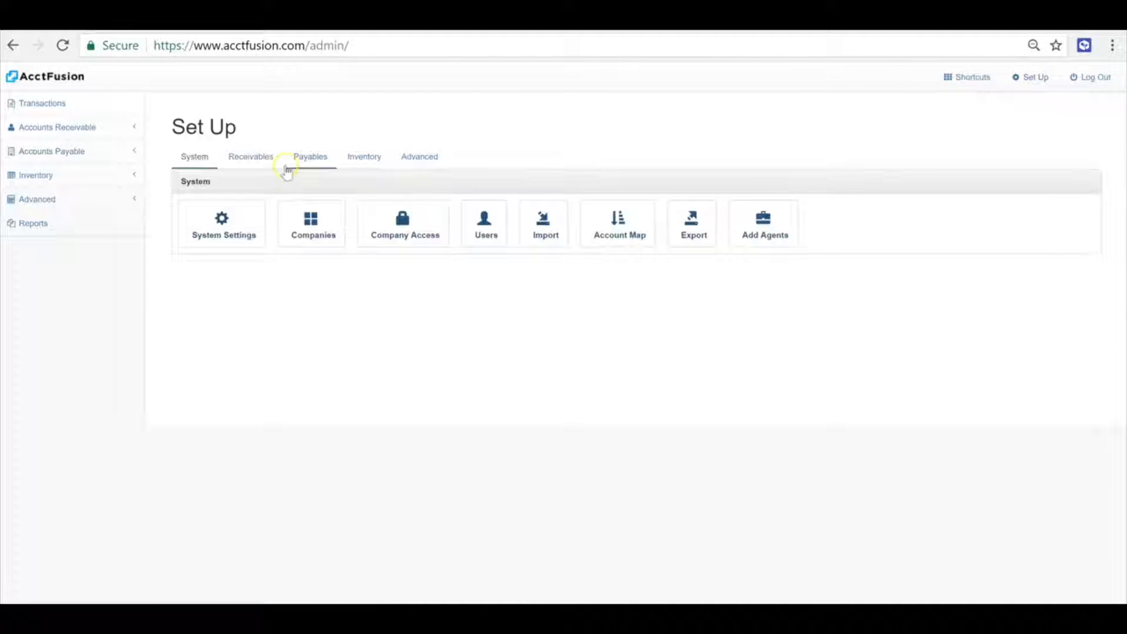
pyautogui.click(308, 157)
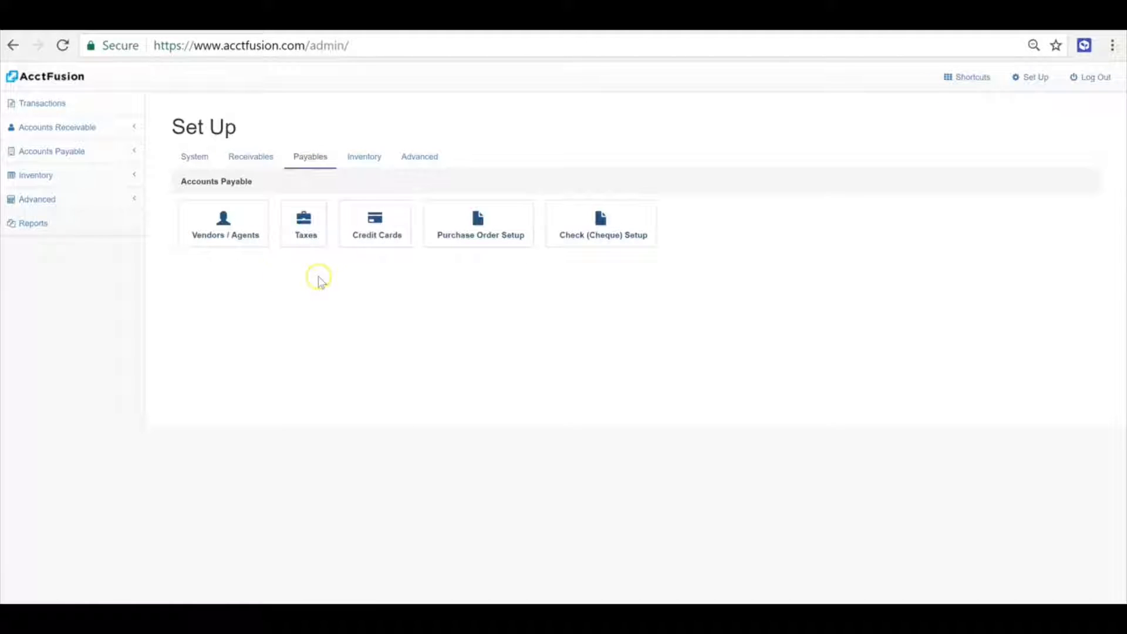
pyautogui.click(617, 246)
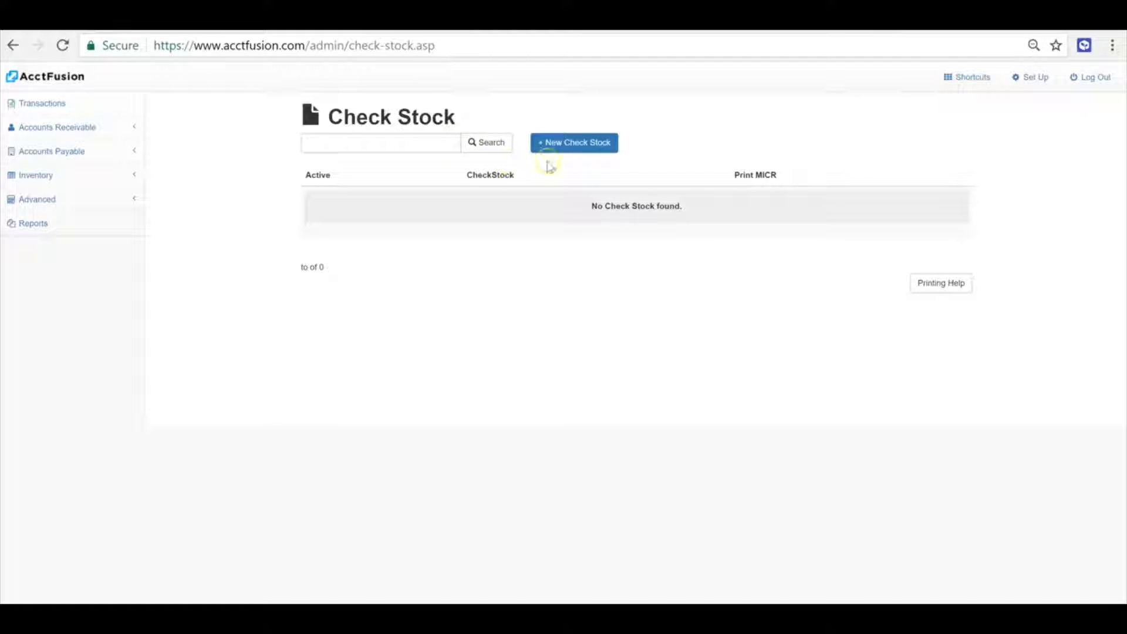
# Open the new check stock form, scroll through its print position fields, and close it without saving
pyautogui.click(593, 146)
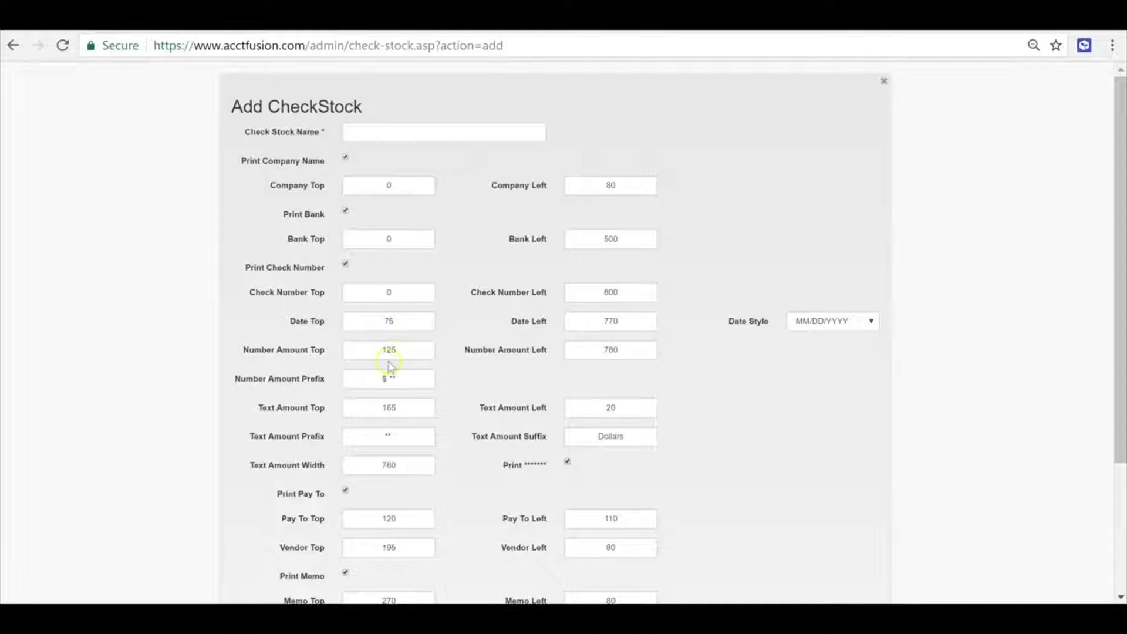
pyautogui.scroll(-3, 389, 365)
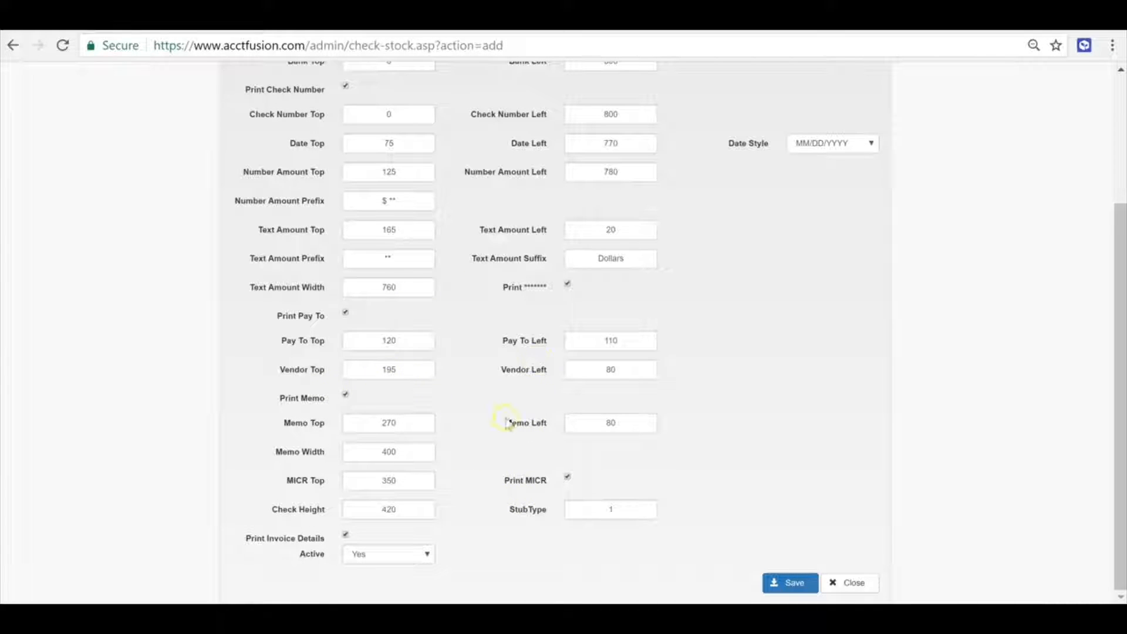
pyautogui.click(839, 582)
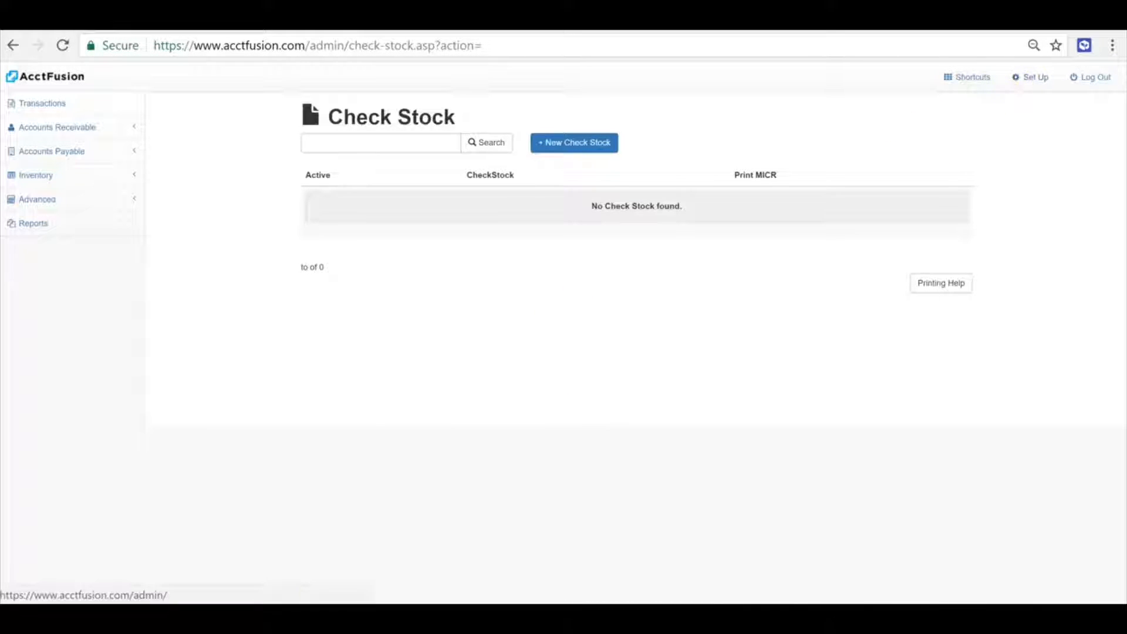
# Open the Locations list from the inventory setup options
pyautogui.click(1031, 77)
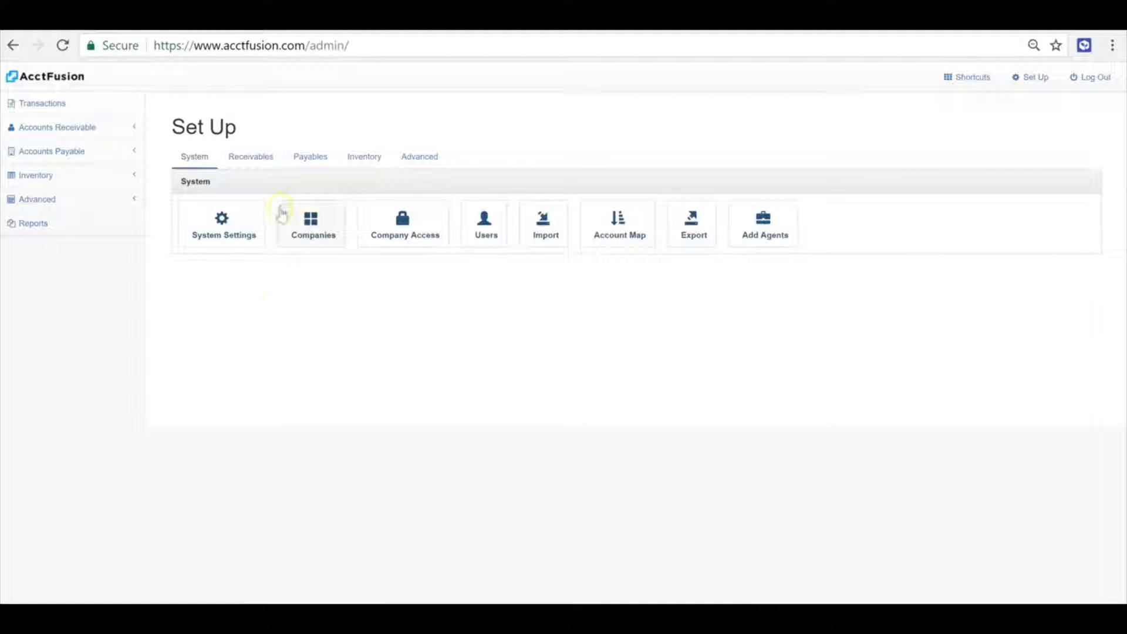
pyautogui.click(372, 157)
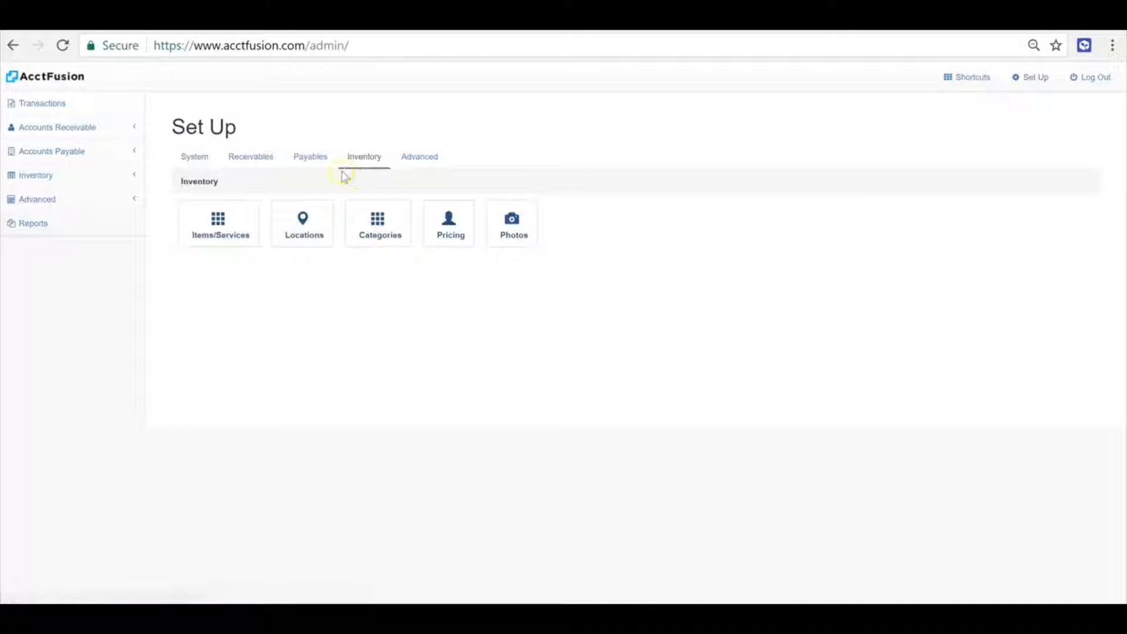
pyautogui.click(306, 243)
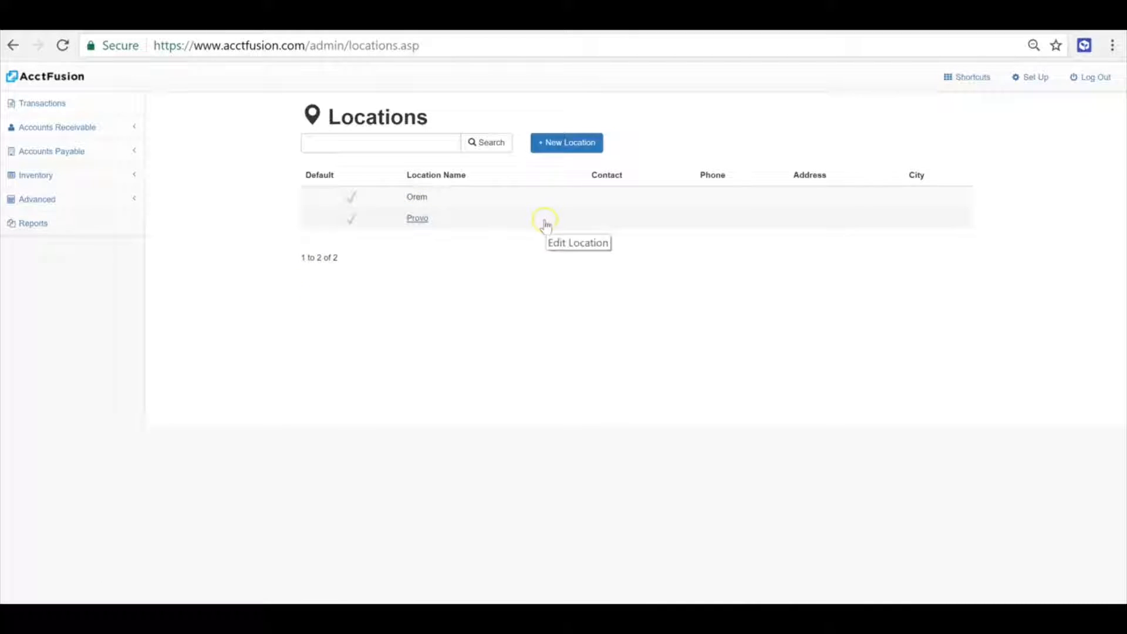
# Open the new location form, view its fields, and close it without saving
pyautogui.click(566, 144)
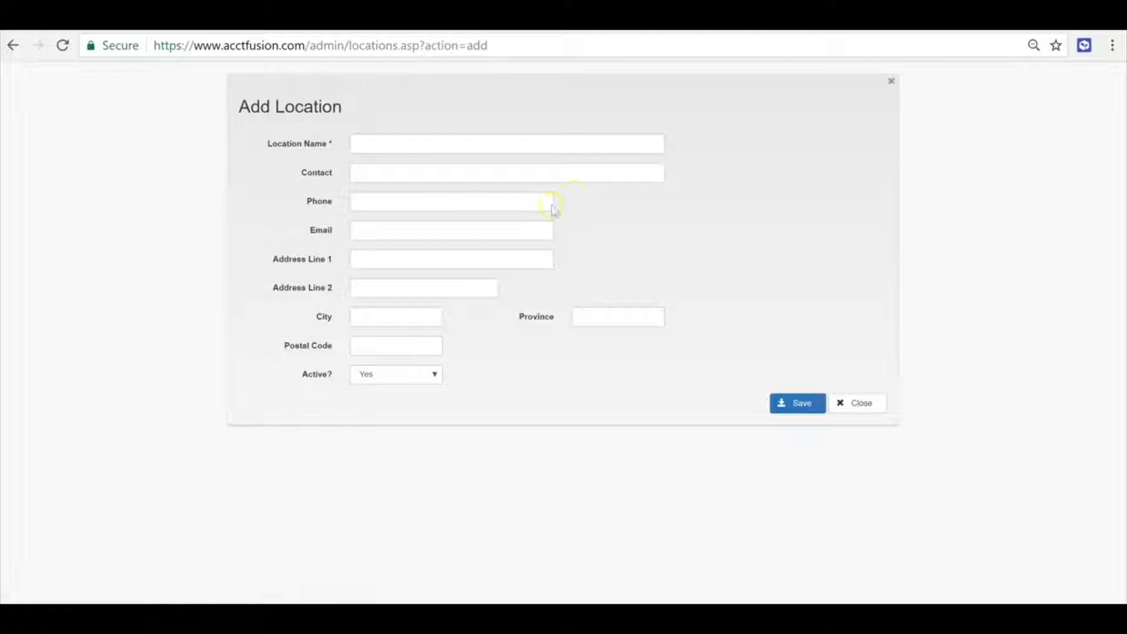
pyautogui.click(441, 148)
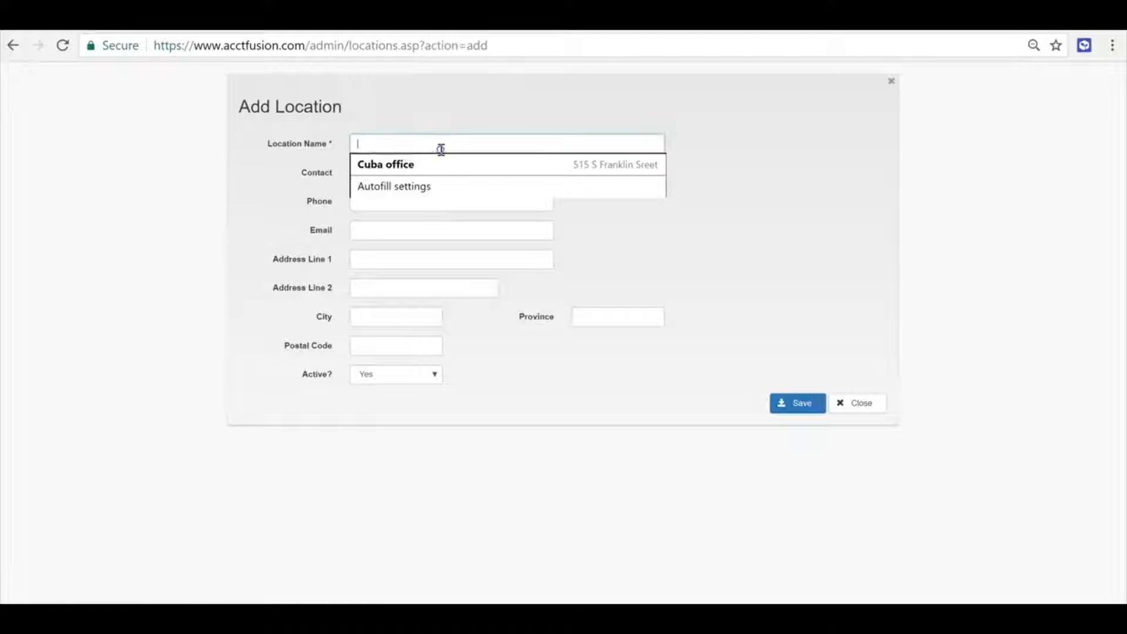
pyautogui.click(691, 158)
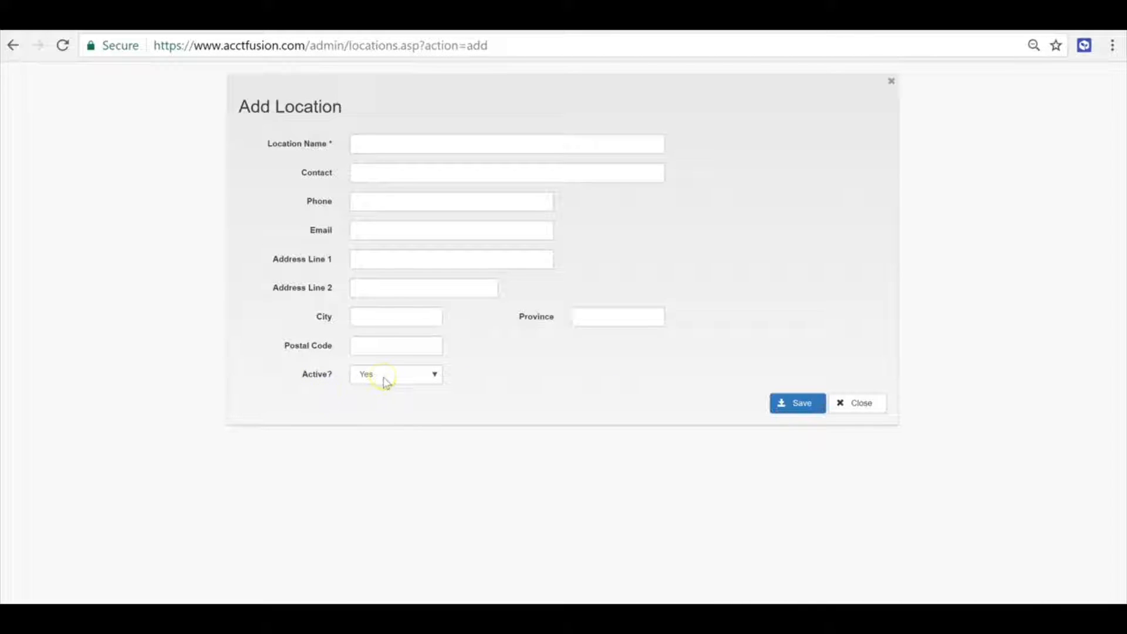
pyautogui.click(855, 403)
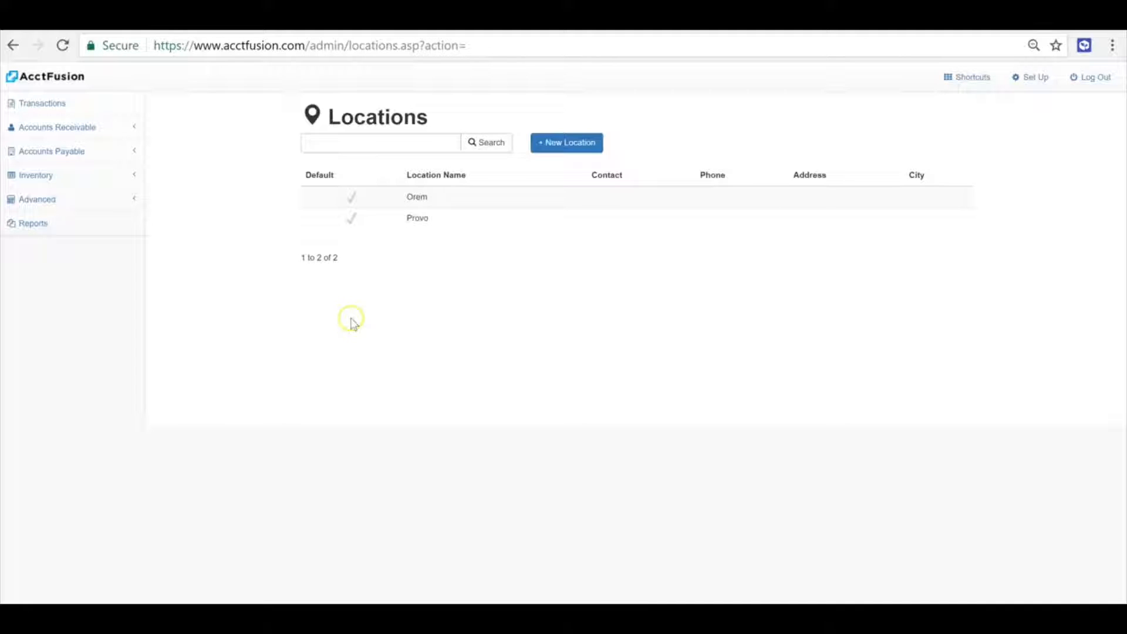
# Return to the dashboard and filter it by the Provo location
pyautogui.click(51, 89)
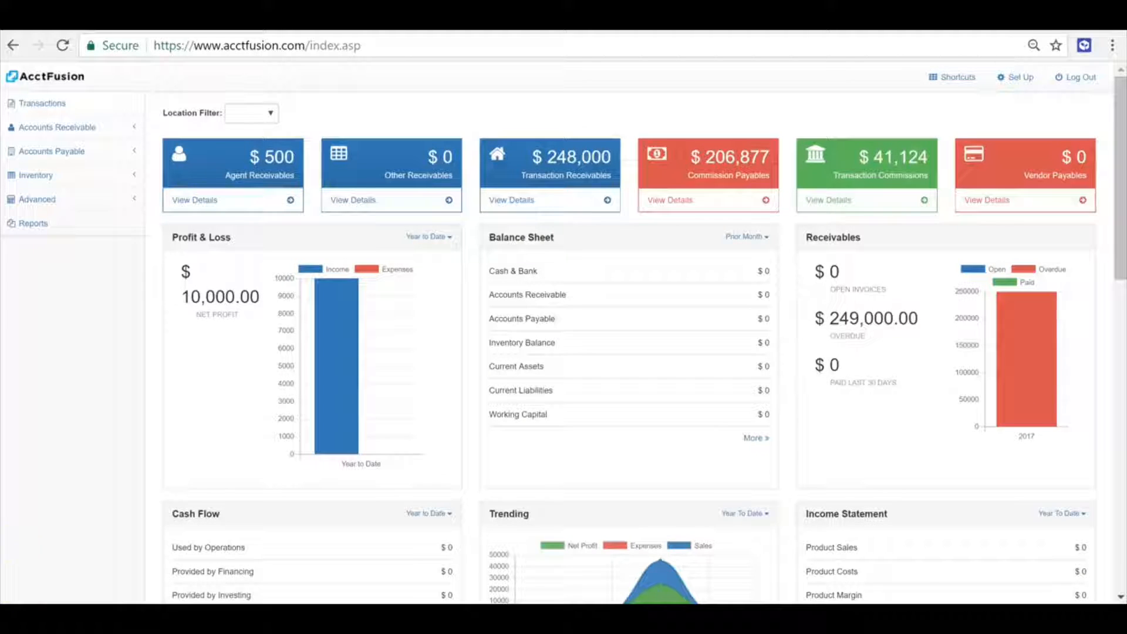
pyautogui.click(270, 113)
pyautogui.click(323, 118)
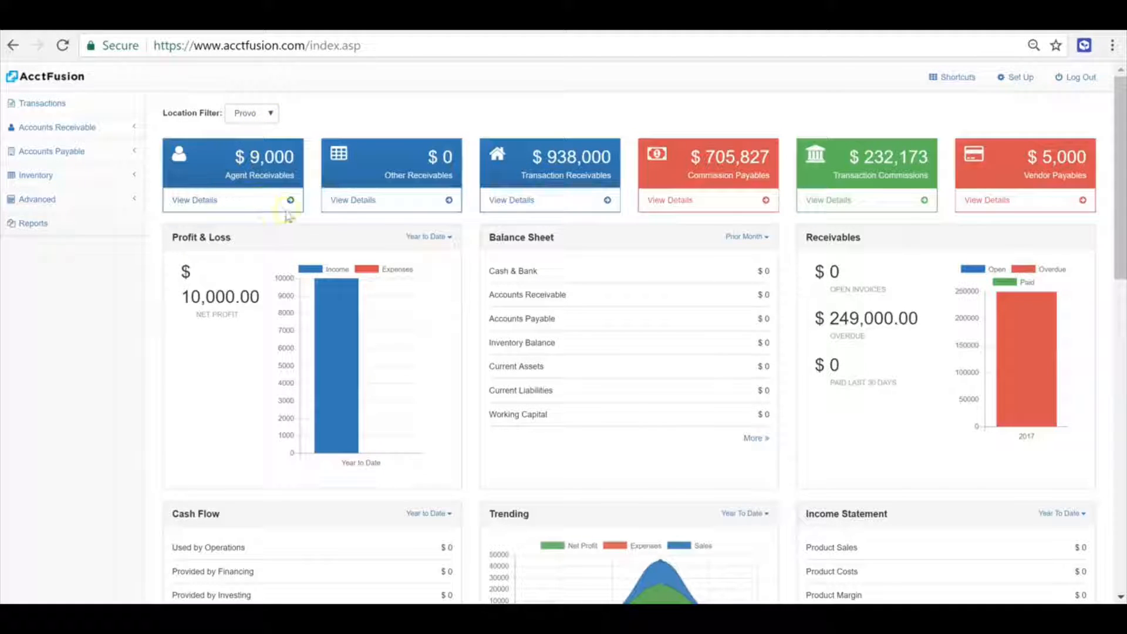
# Scroll through the dashboard's summary panels for the Provo location
pyautogui.scroll(-3, 213, 502)
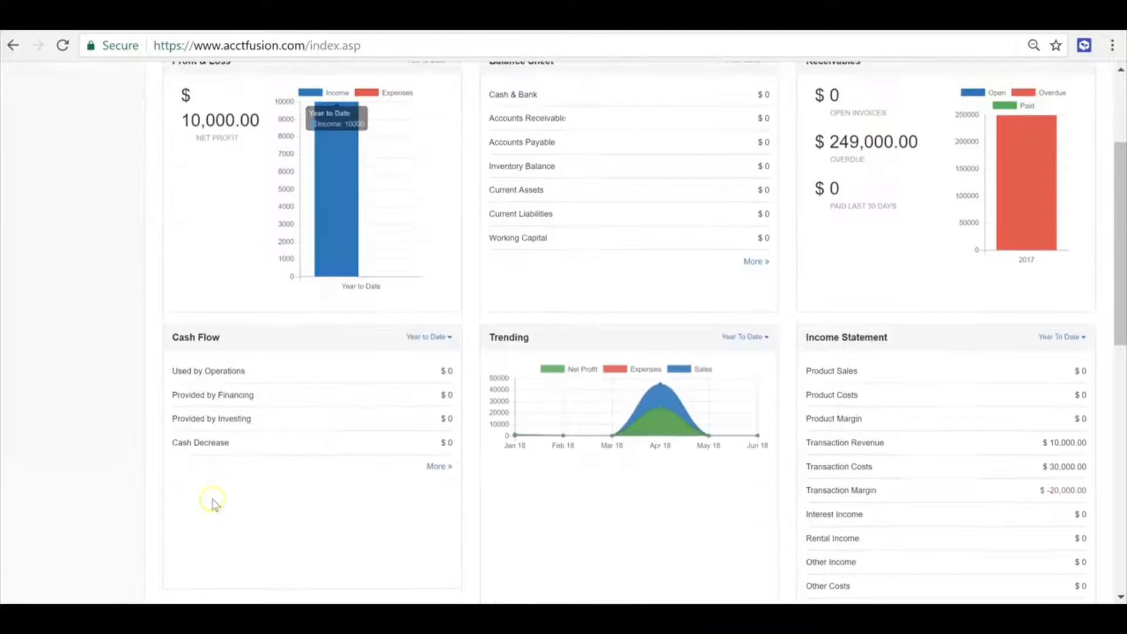
pyautogui.scroll(3, 118, 564)
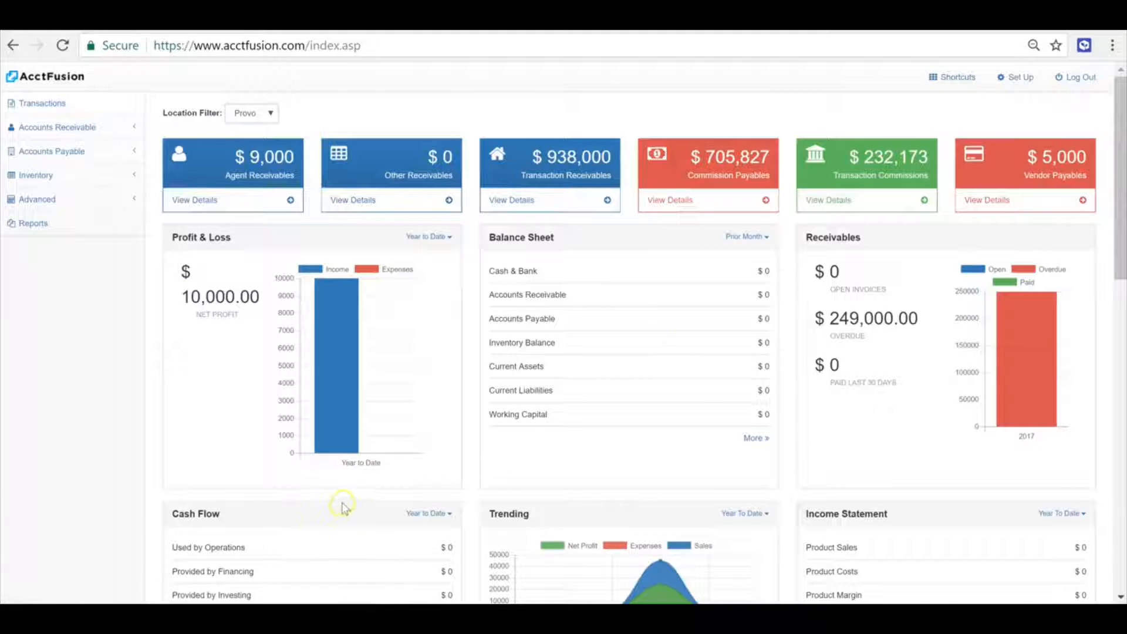
pyautogui.click(56, 127)
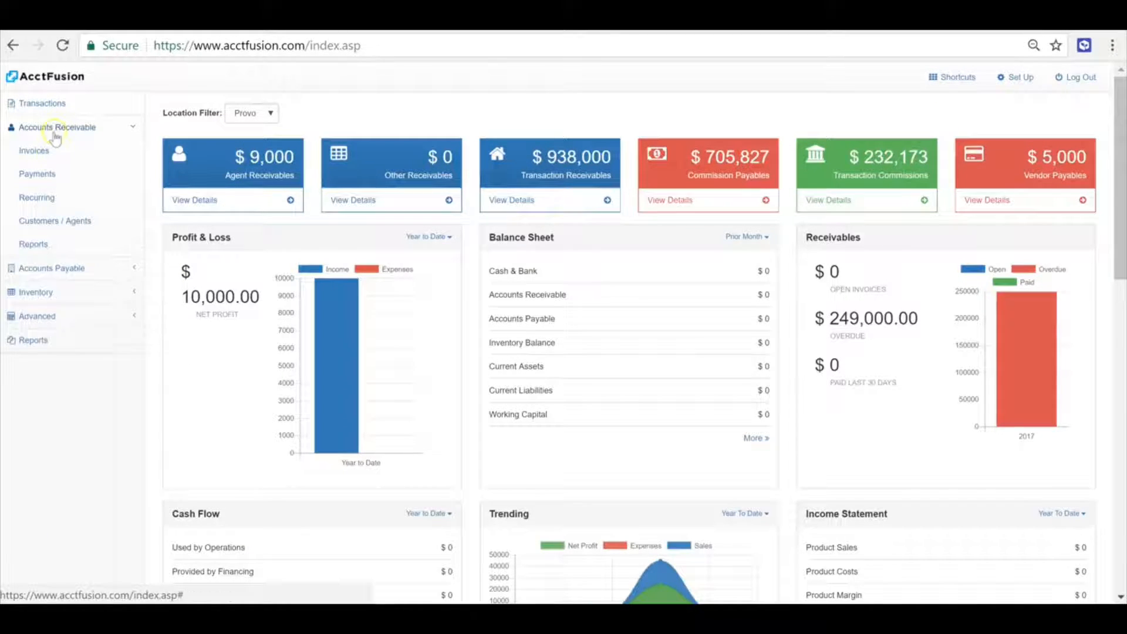
pyautogui.click(56, 127)
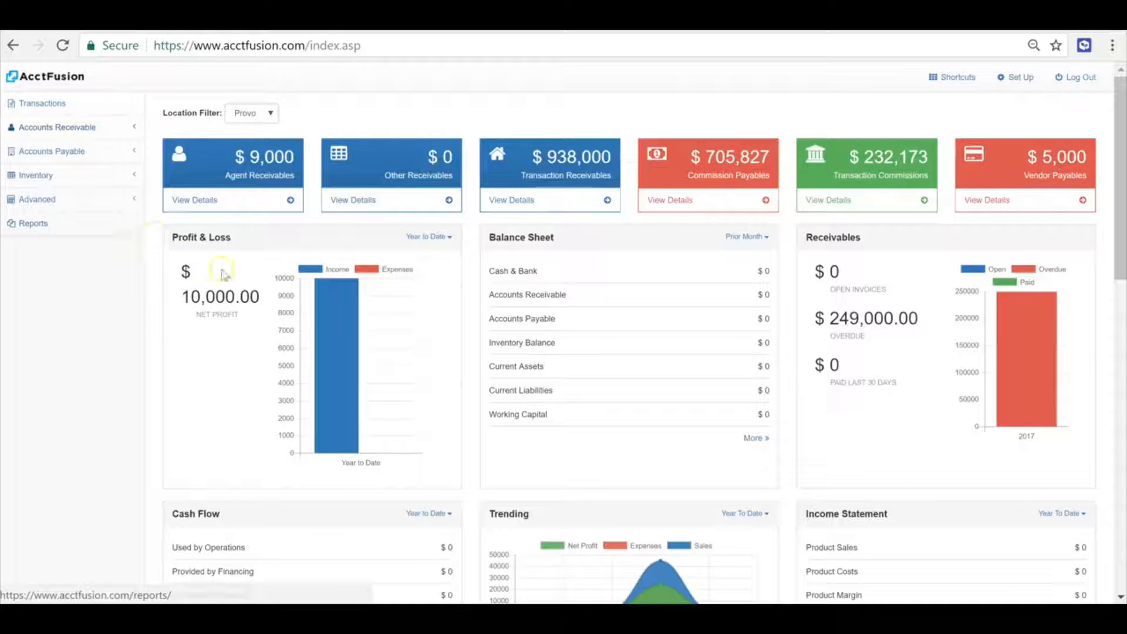